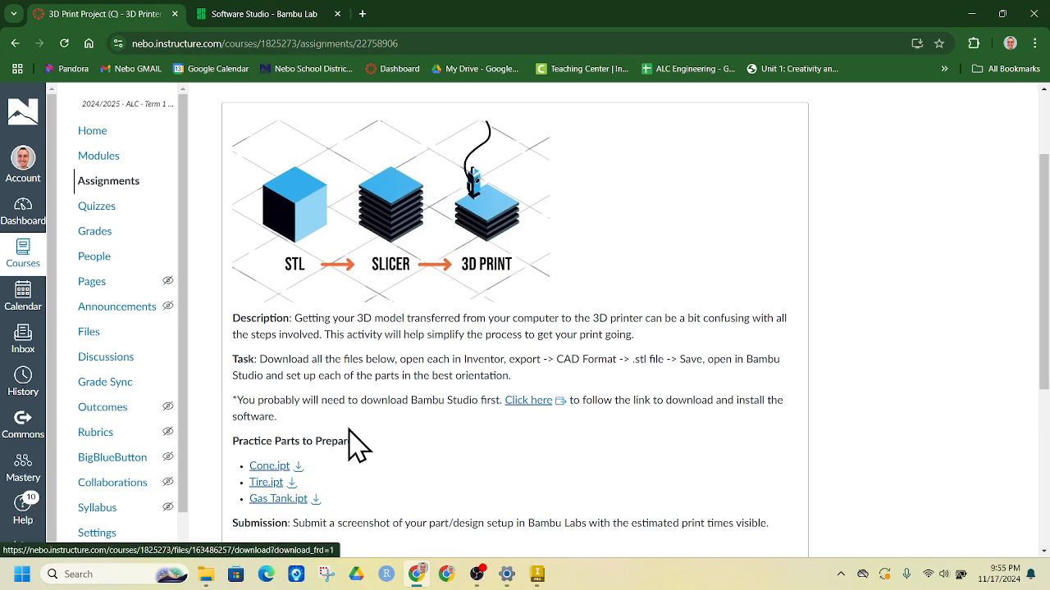
# Download Cone-1.ipt from the Canvas assignment and open it in Inventor.
pyautogui.click(299, 466)
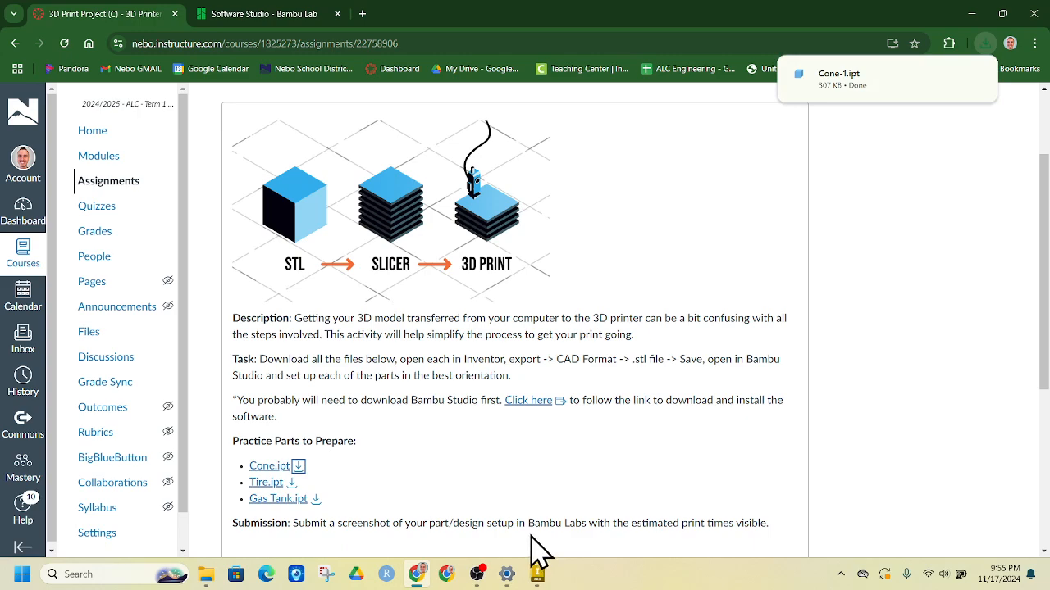
pyautogui.click(861, 90)
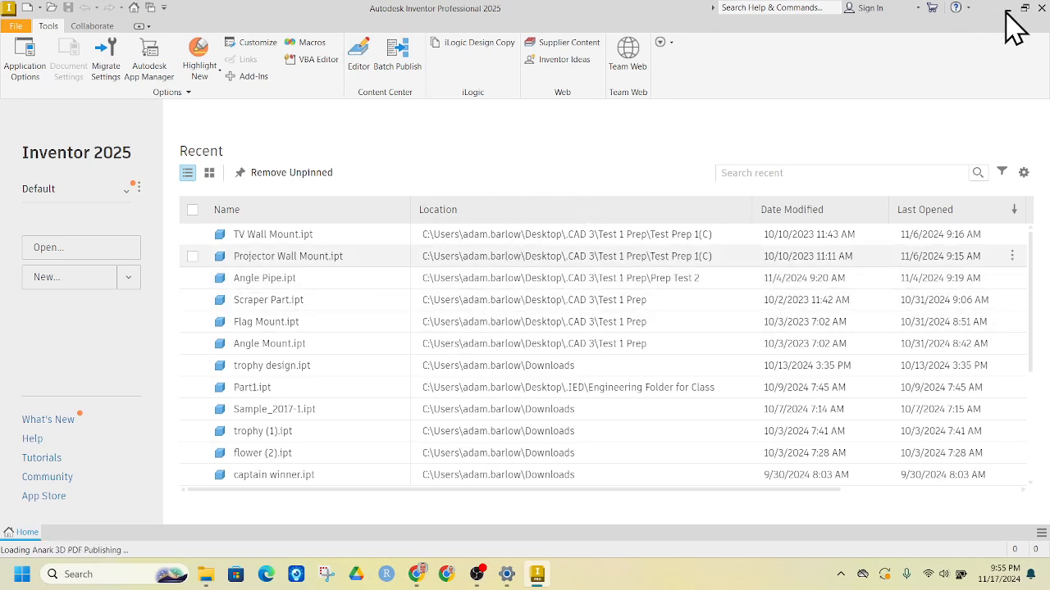
# Once Cone-1 loads, minimize Inventor to bring the Canvas assignment page forward.
pyautogui.click(448, 578)
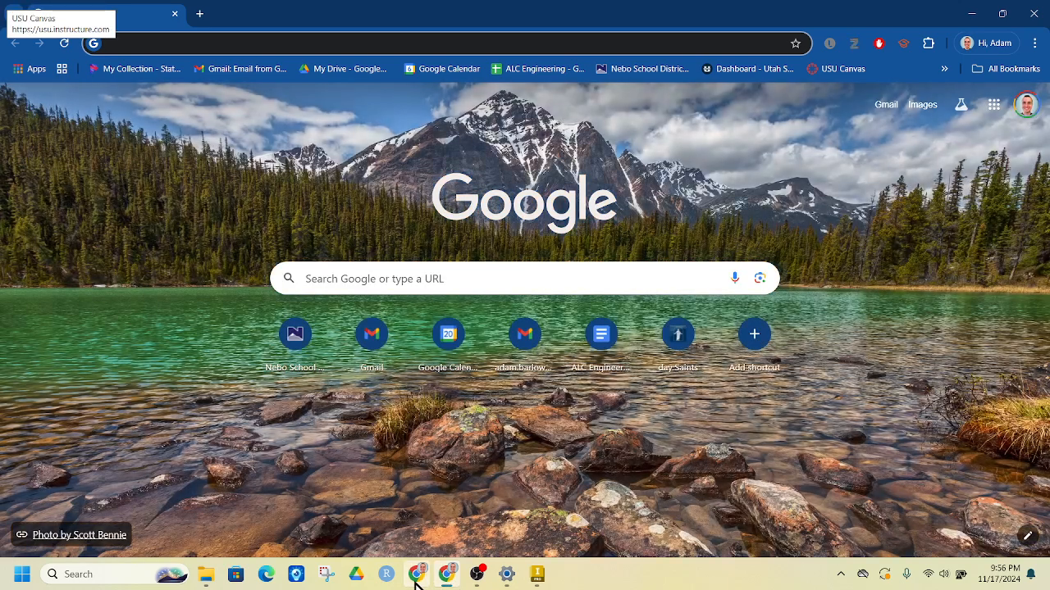
pyautogui.click(417, 581)
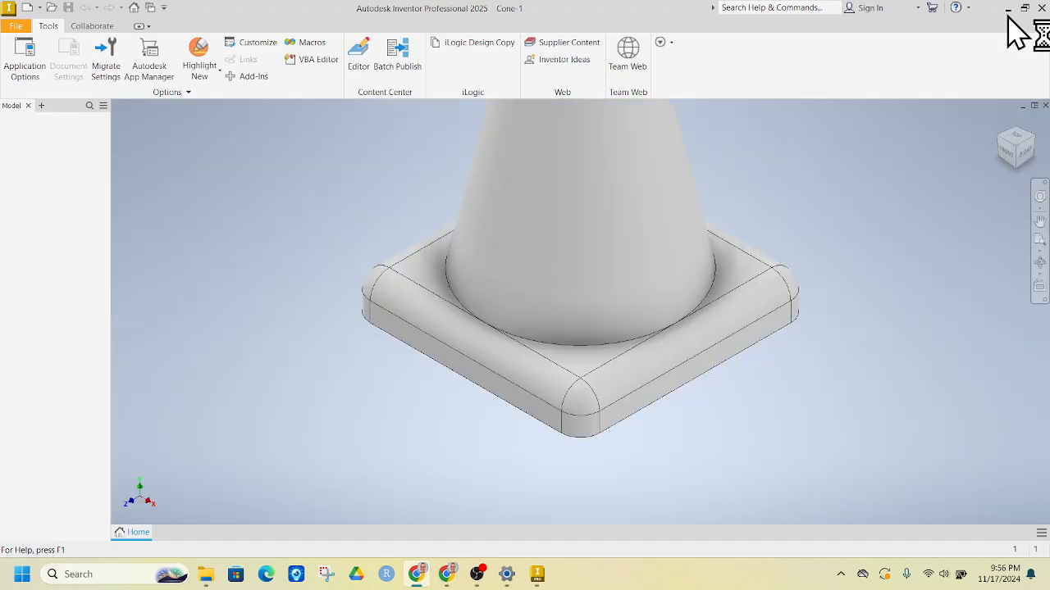
pyautogui.click(1007, 8)
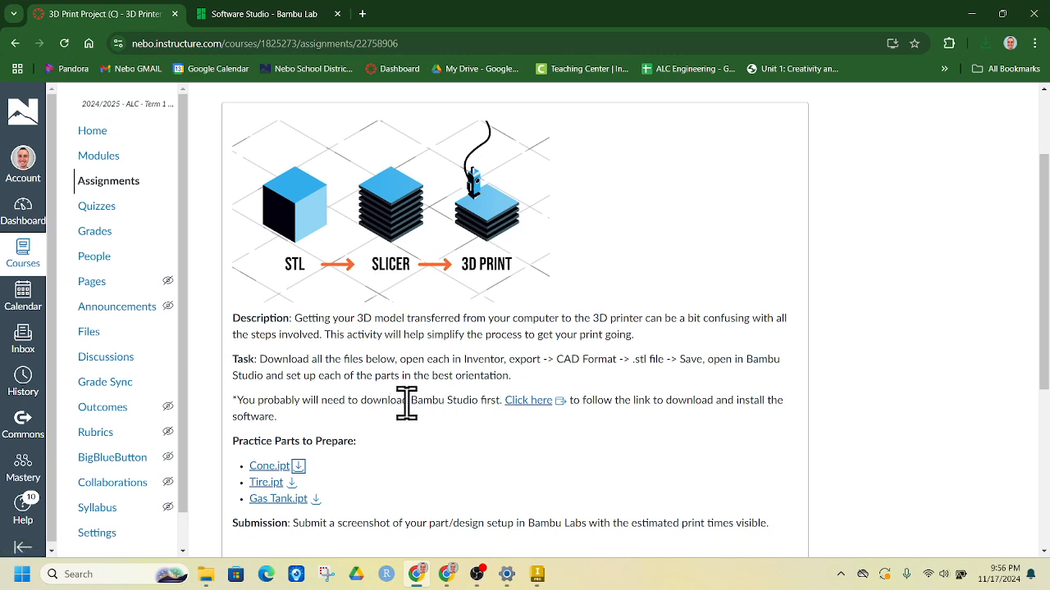
# Open the Bambu Studio download page and download Bambu Studio for Windows.
pyautogui.click(519, 401)
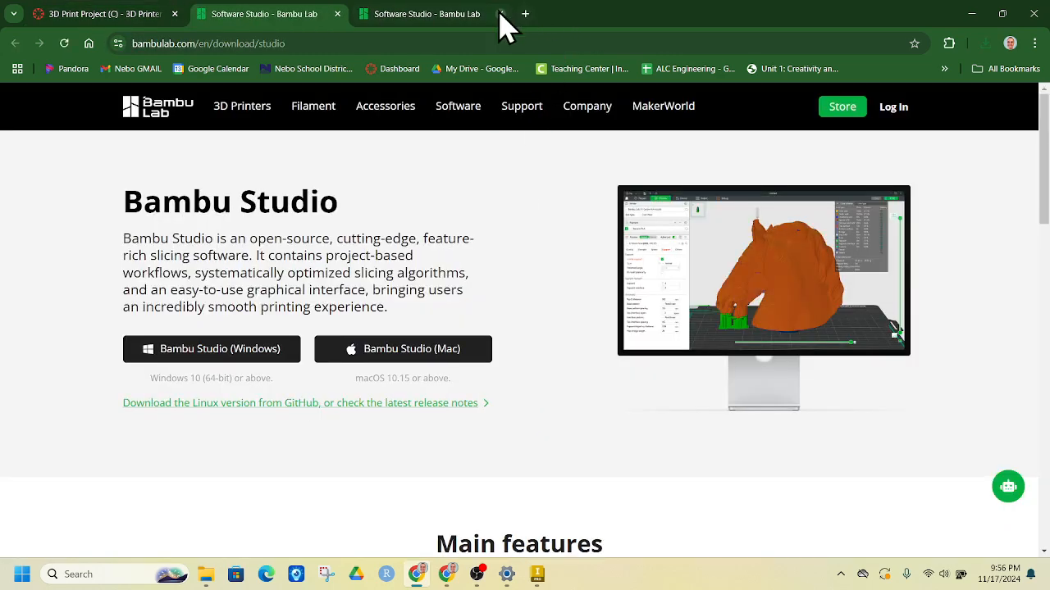
pyautogui.click(500, 14)
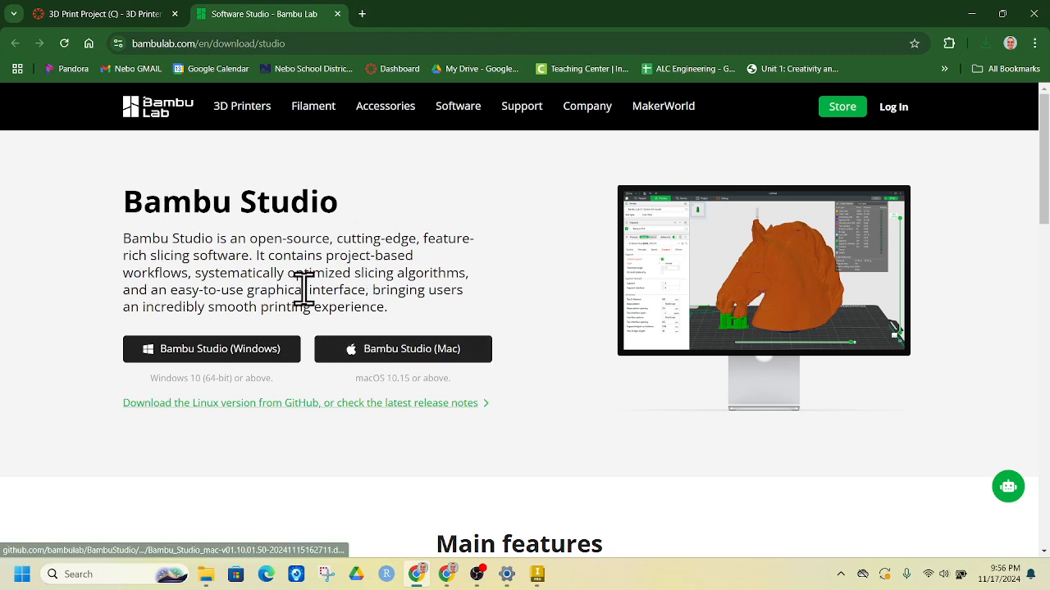
pyautogui.click(268, 348)
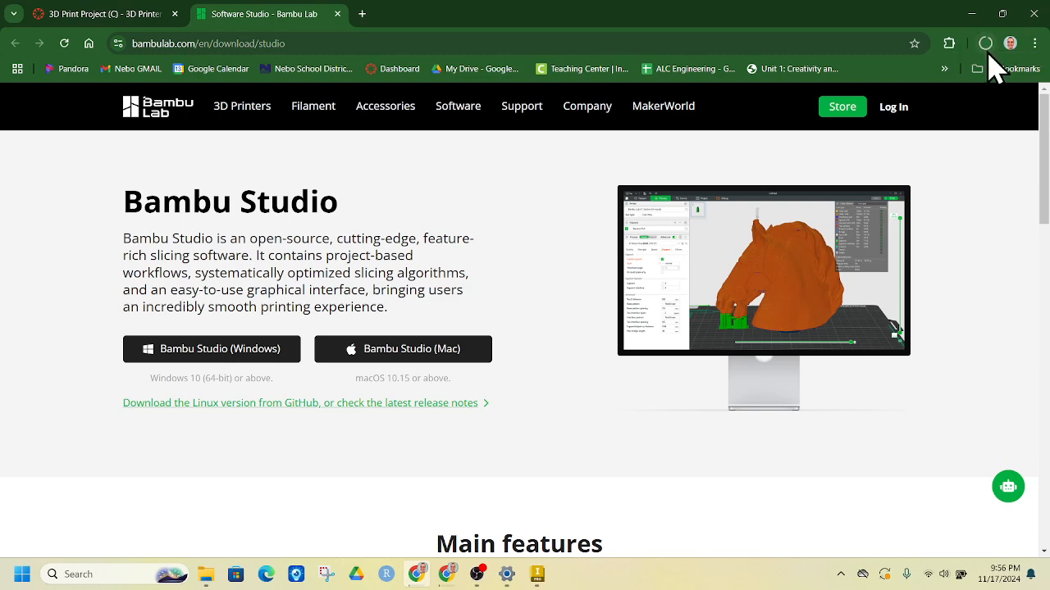
# Switch back to the Cone-1 traffic-cone part in Inventor.
pyautogui.click(537, 575)
pyautogui.scroll(-3, 571, 280)
pyautogui.scroll(5, 571, 281)
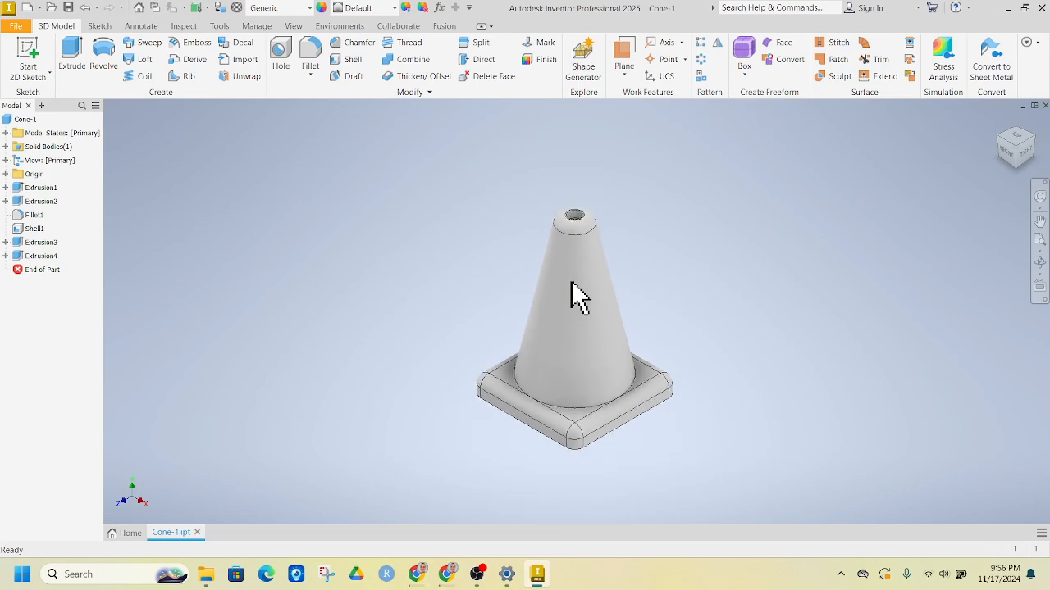
pyautogui.click(1024, 156)
pyautogui.moveTo(1020, 99)
pyautogui.mouseDown()
pyautogui.moveTo(1029, 127)
pyautogui.moveTo(1020, 143)
pyautogui.mouseUp()
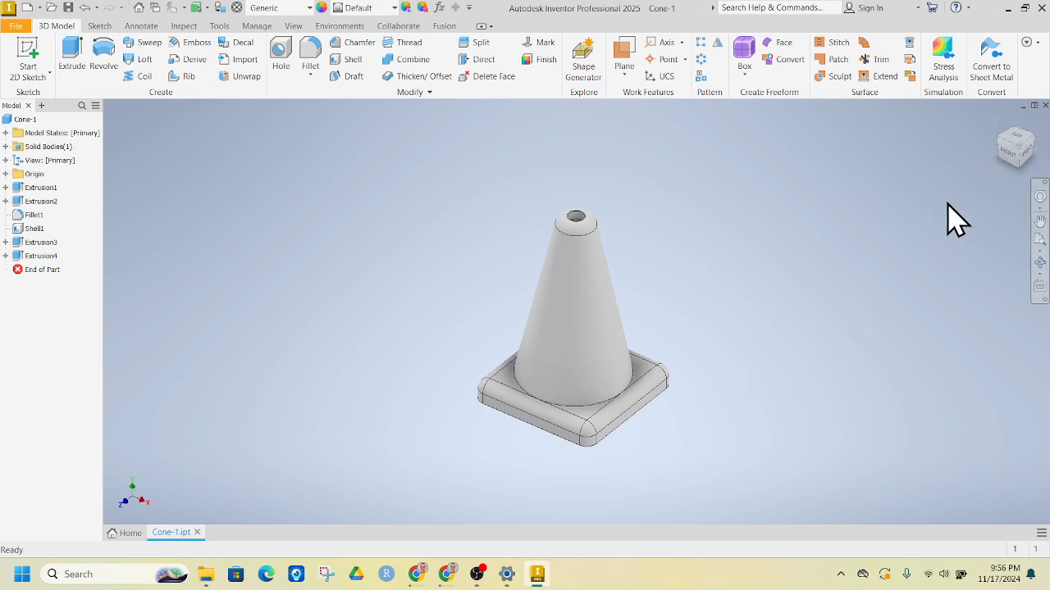
pyautogui.click(1008, 10)
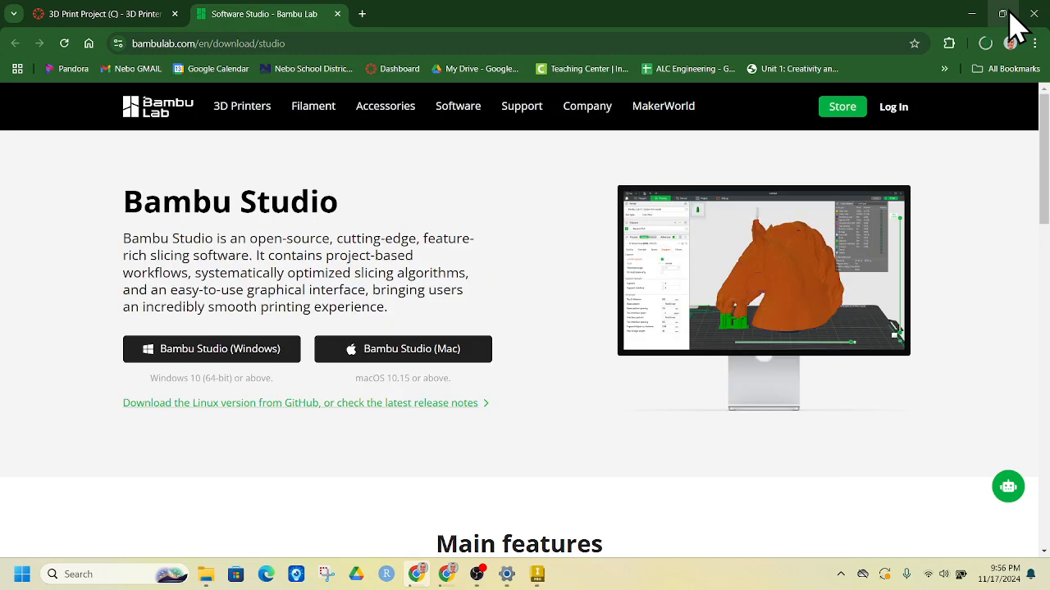
pyautogui.click(538, 577)
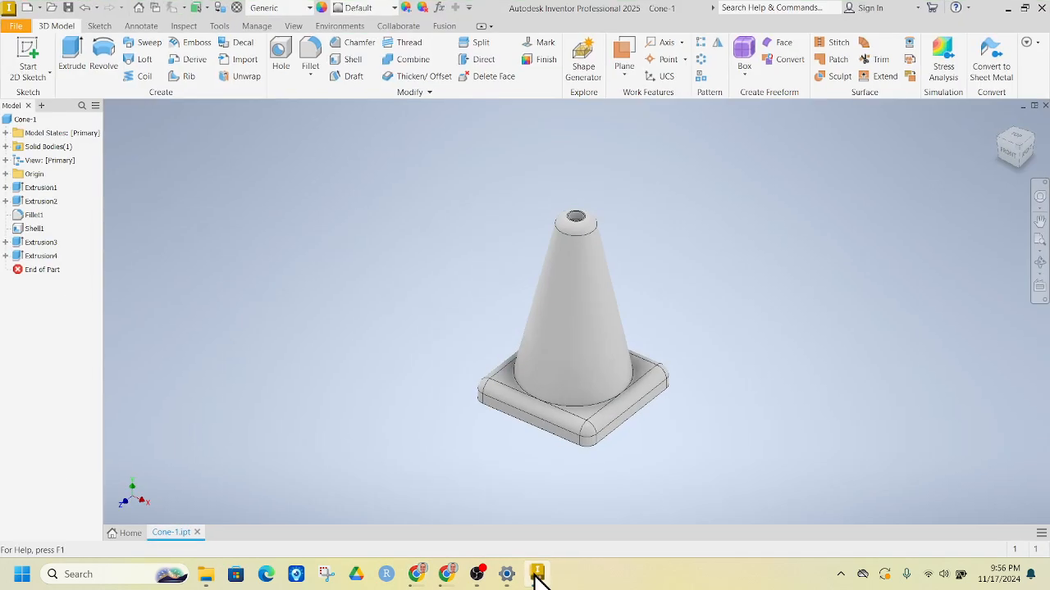
pyautogui.click(1018, 157)
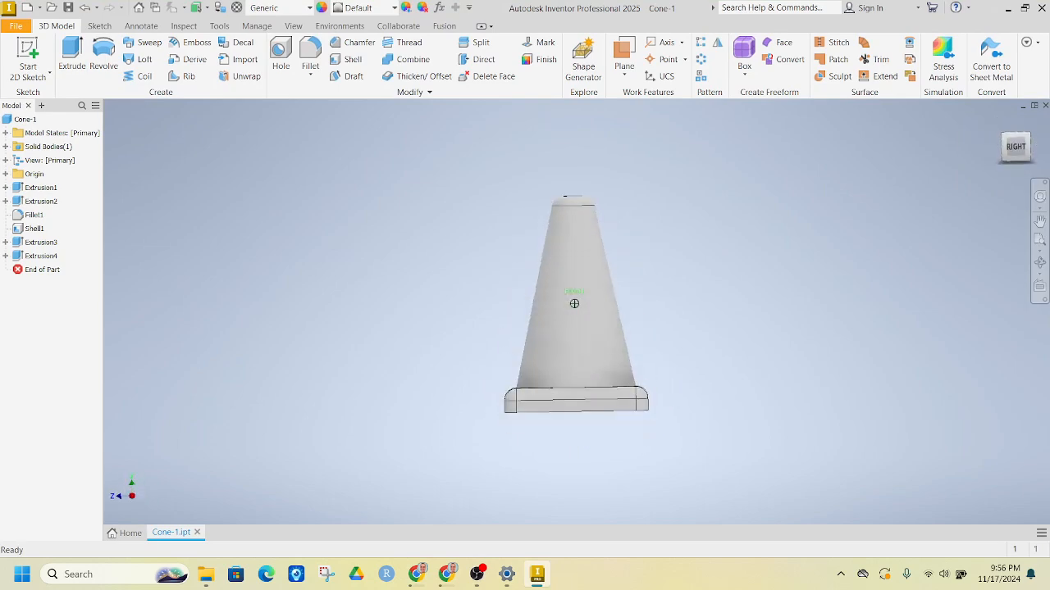
pyautogui.moveTo(1017, 141); pyautogui.dragTo(1020, 151)
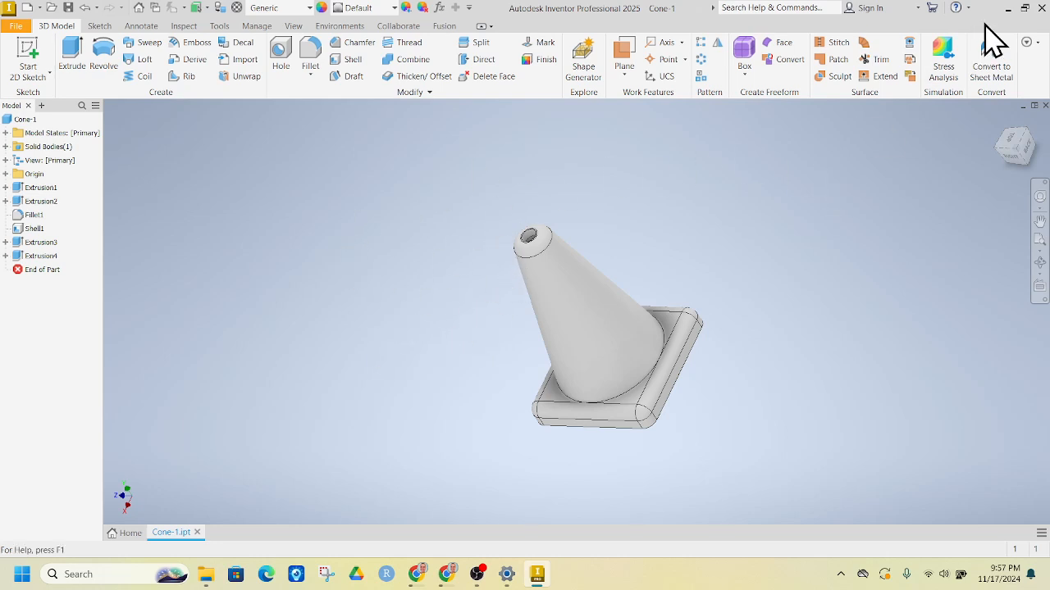
pyautogui.click(1007, 7)
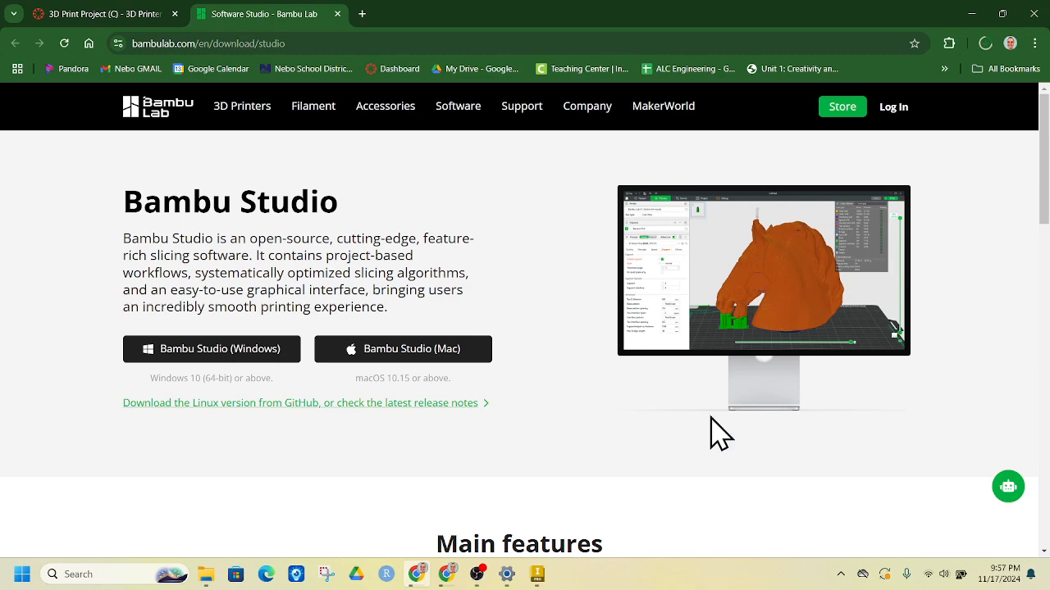
pyautogui.click(447, 574)
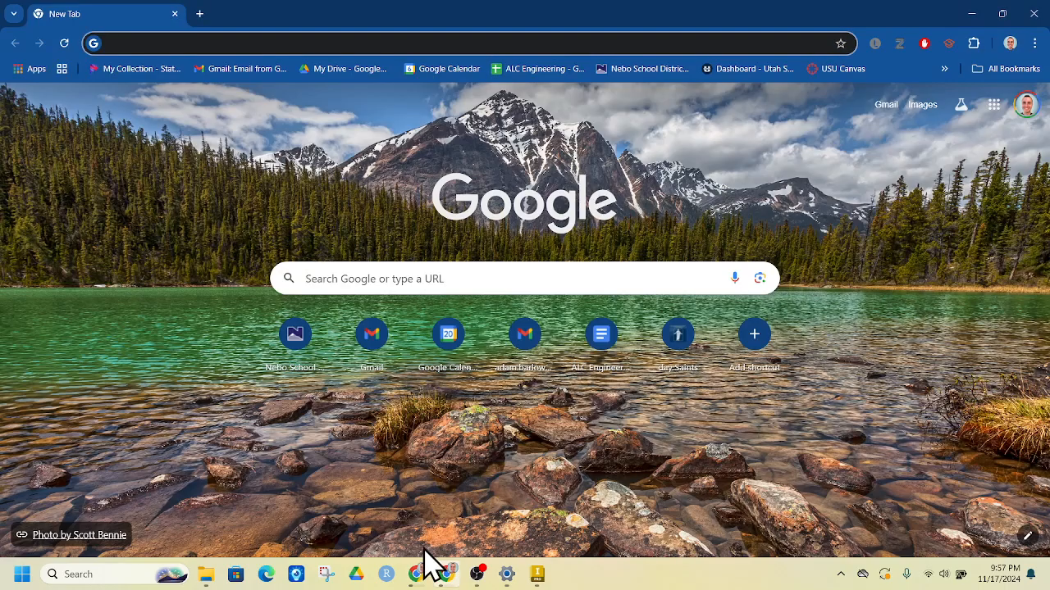
pyautogui.click(1027, 17)
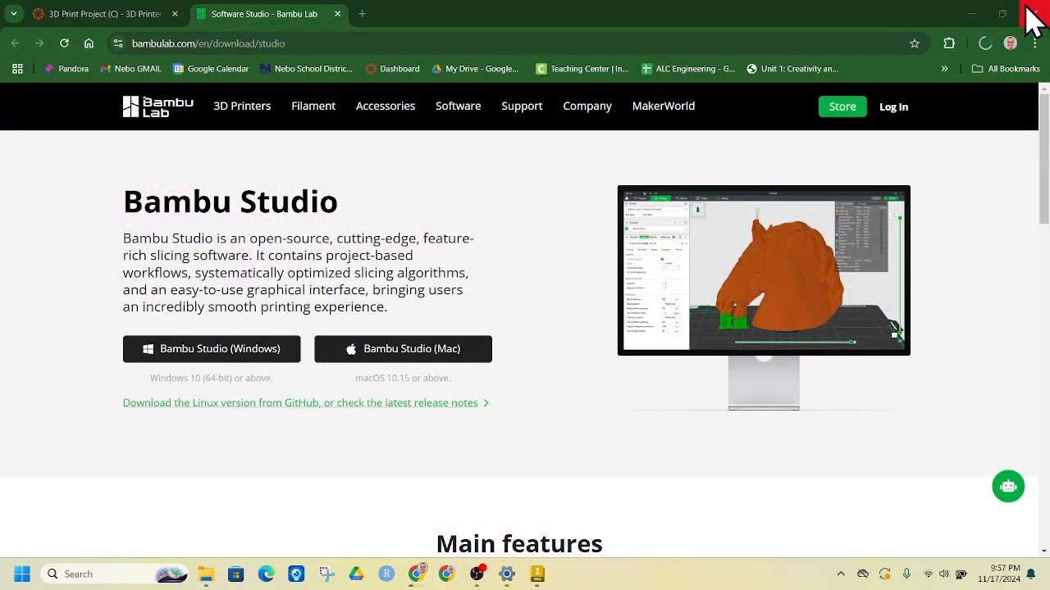
pyautogui.click(541, 574)
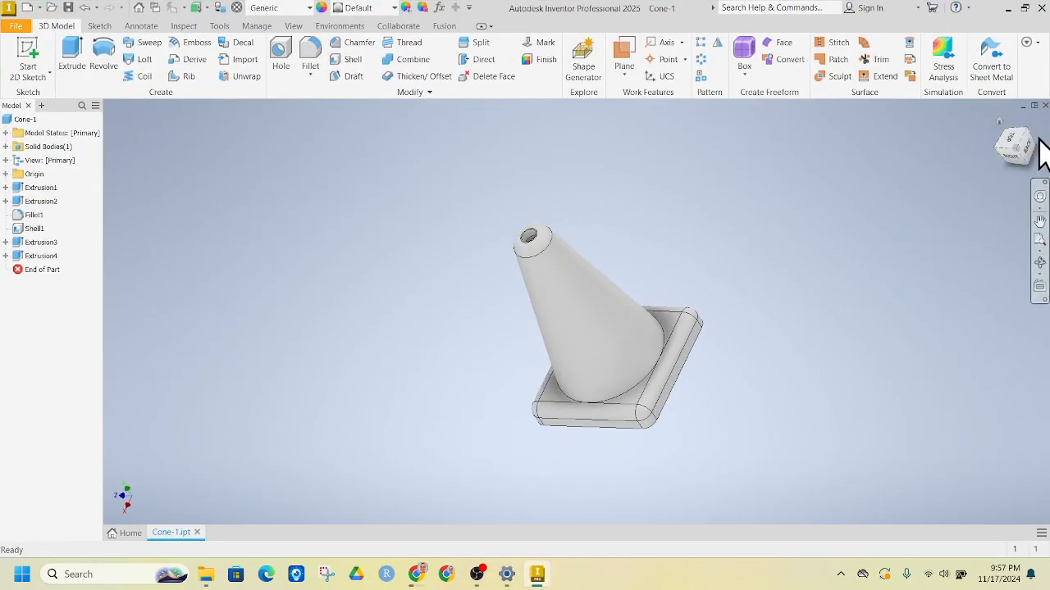
pyautogui.click(1000, 122)
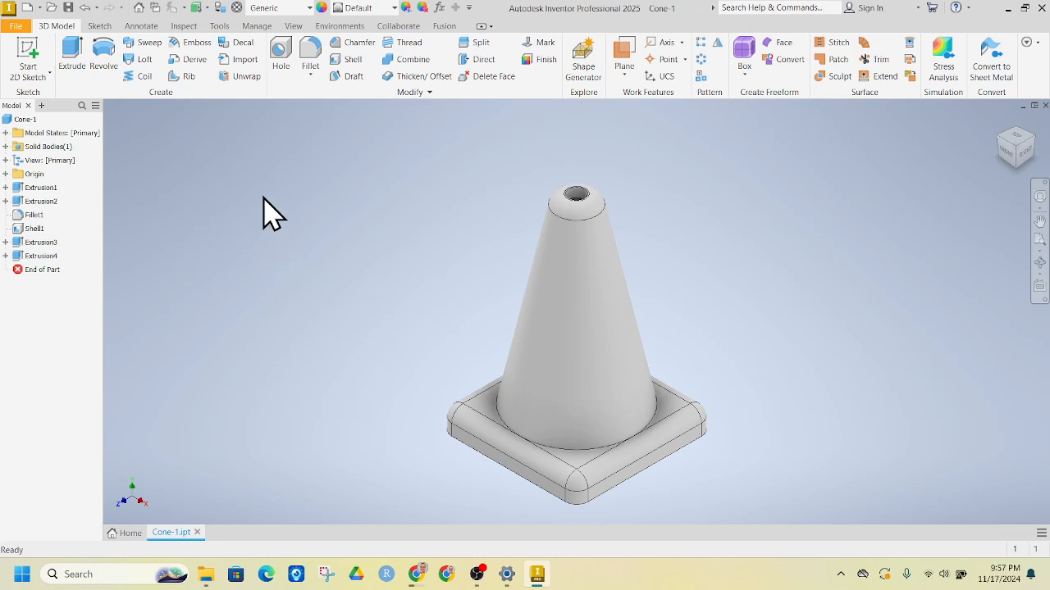
# Start exporting Cone-1 to a CAD format with Downloads as the save location.
pyautogui.click(14, 27)
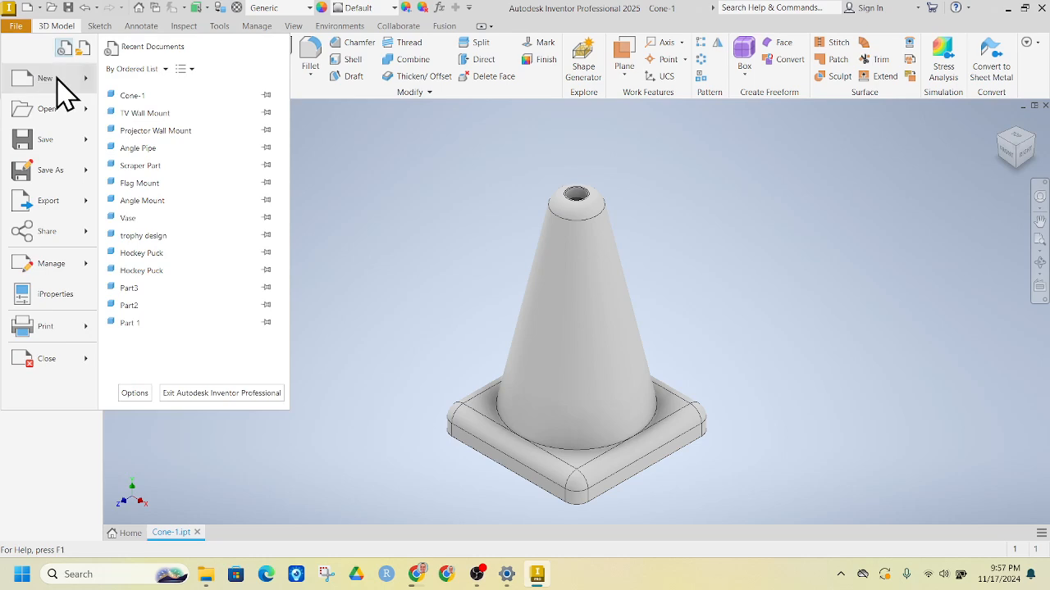
pyautogui.moveTo(68, 212)
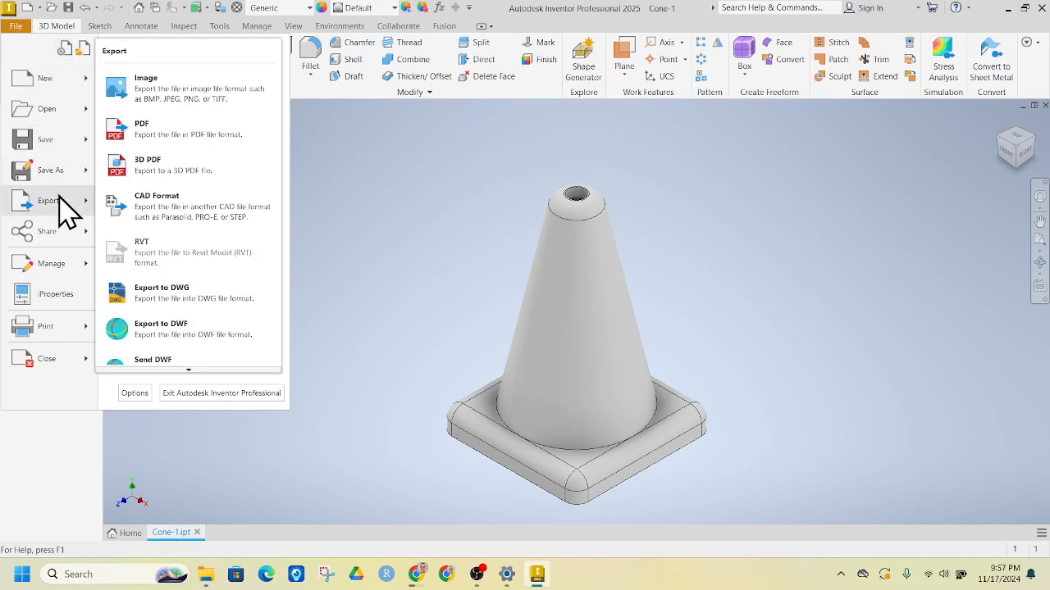
pyautogui.click(184, 223)
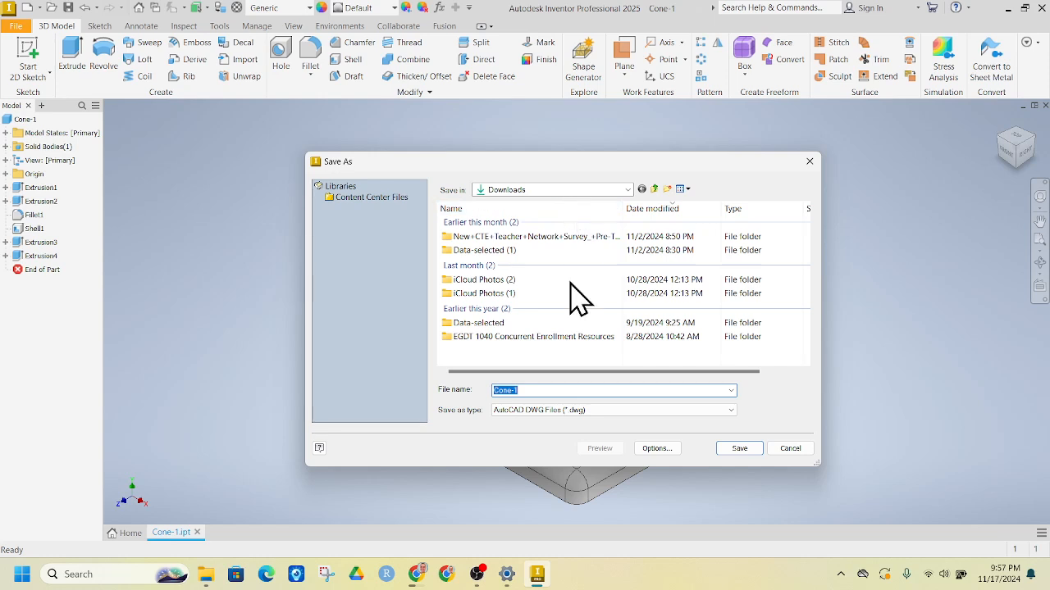
pyautogui.click(602, 190)
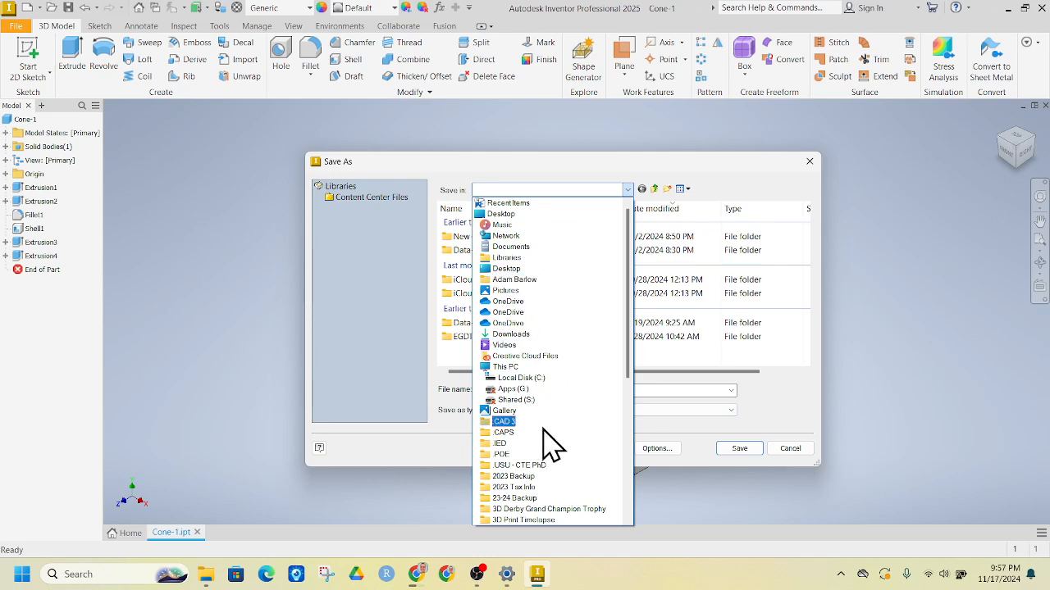
pyautogui.scroll(-5, 555, 487)
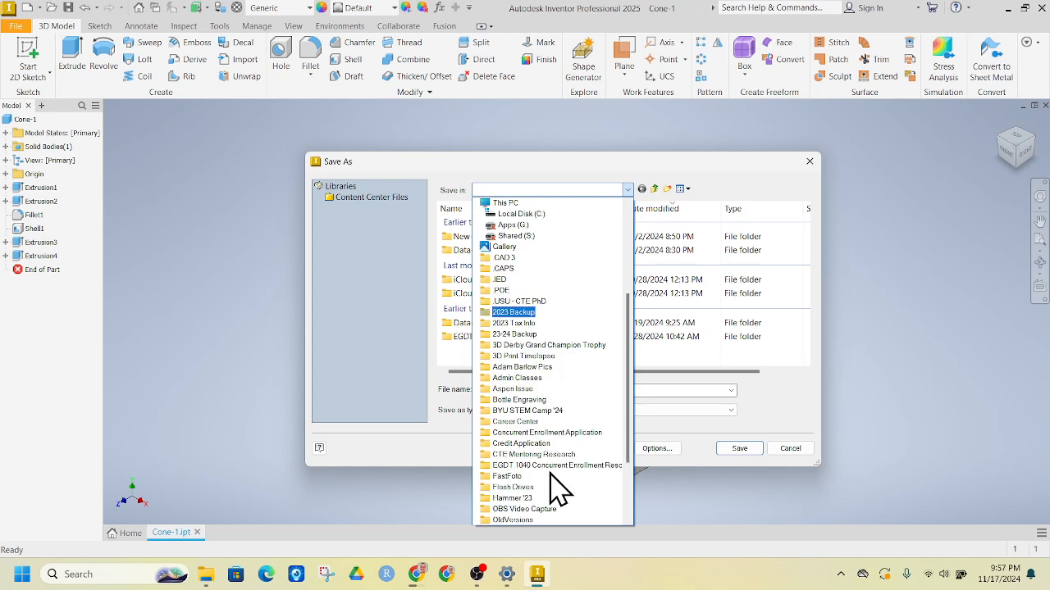
pyautogui.scroll(5, 555, 487)
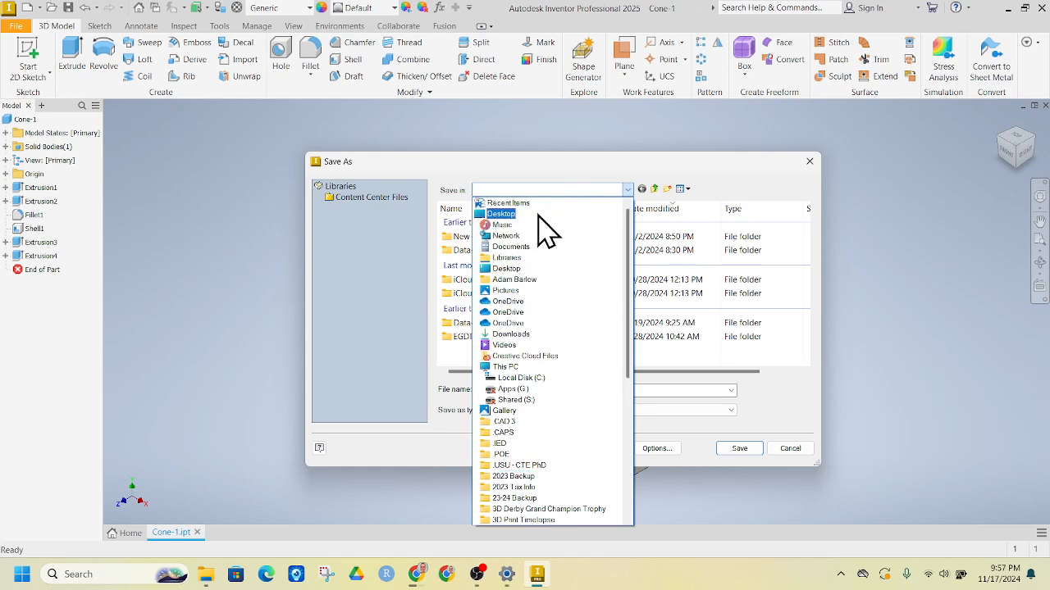
pyautogui.click(538, 214)
pyautogui.click(599, 189)
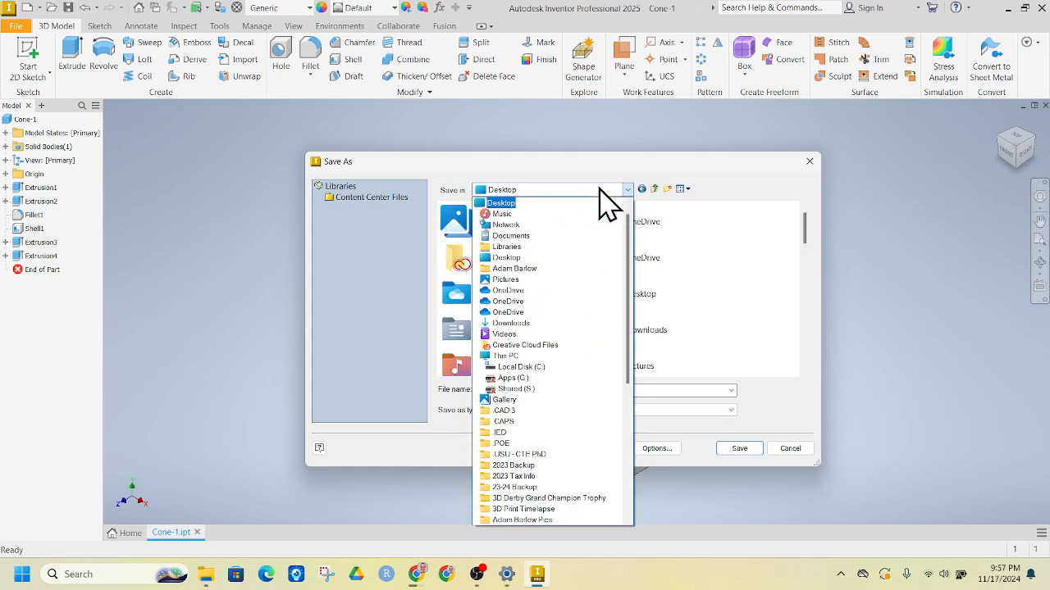
pyautogui.click(545, 324)
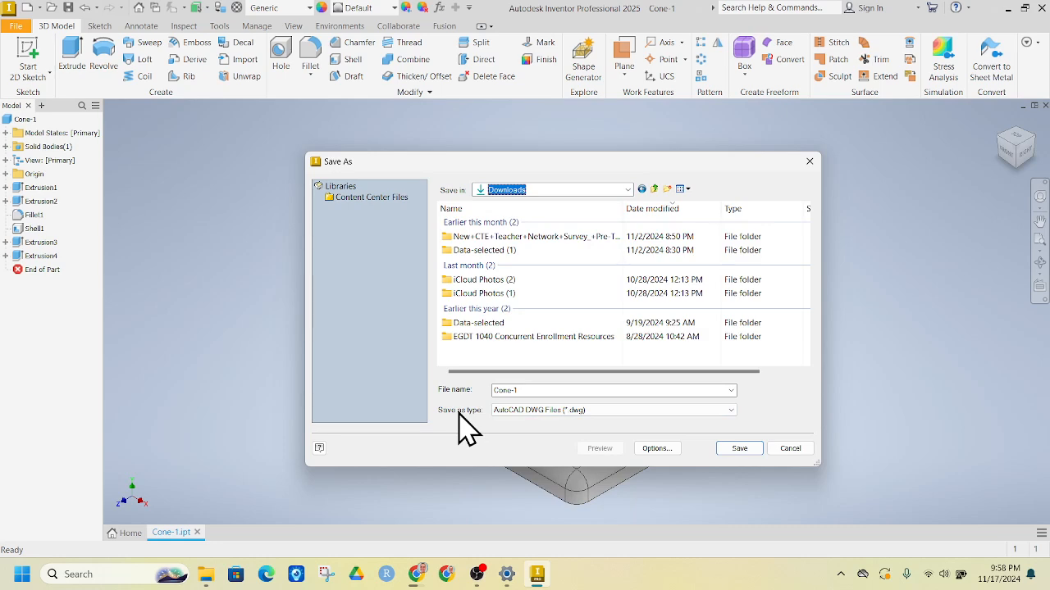
# Choose STL Files (*.stl) as the type and save as Cone-1.stl.
pyautogui.click(521, 411)
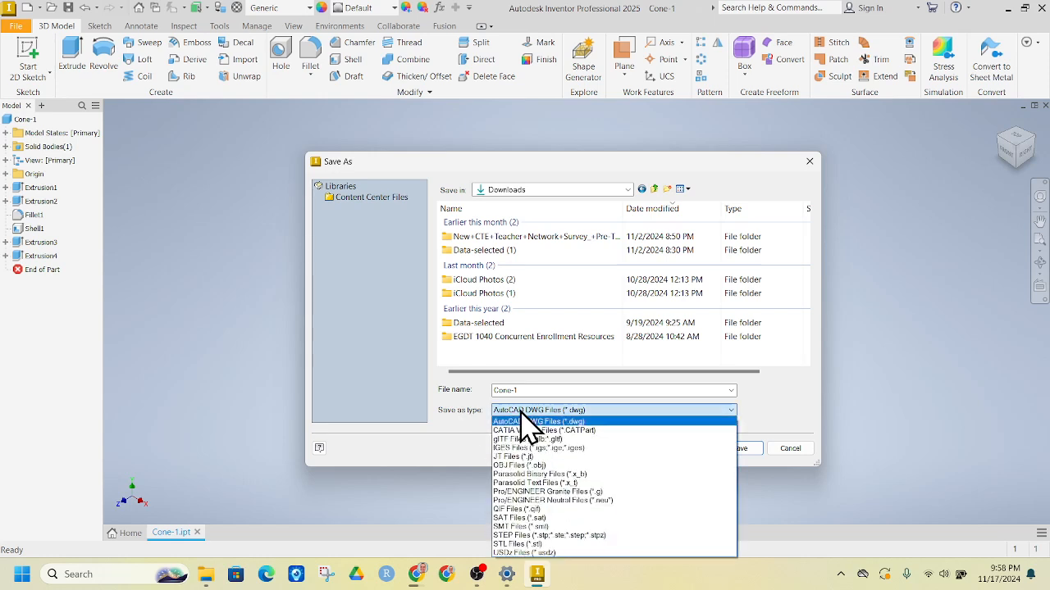
pyautogui.click(544, 545)
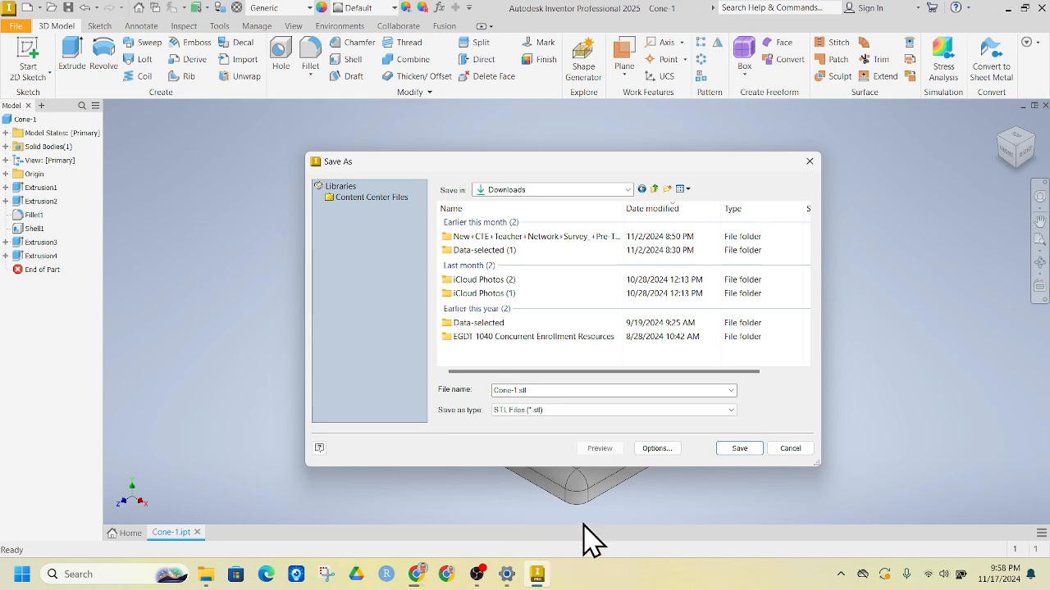
pyautogui.click(749, 449)
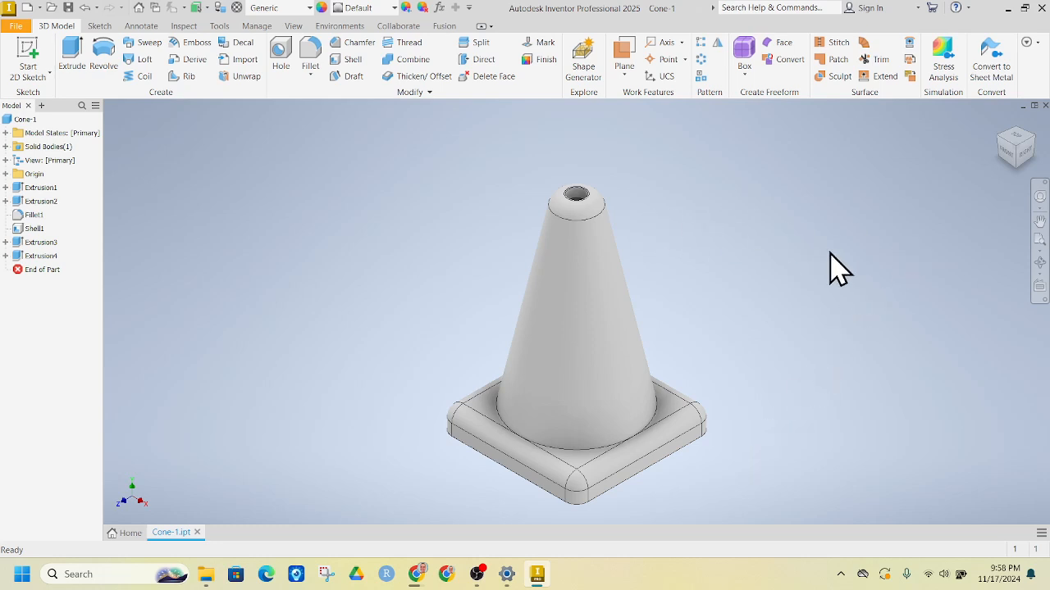
# Minimize Inventor to show the Bambu Studio download page, then open File Explorer.
pyautogui.click(1007, 8)
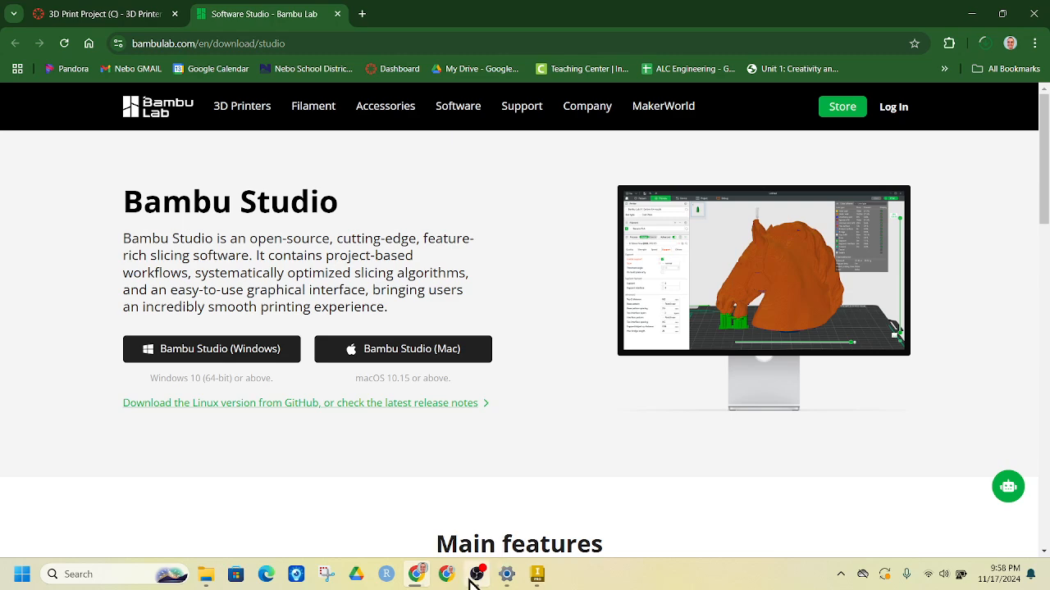
pyautogui.moveTo(529, 577)
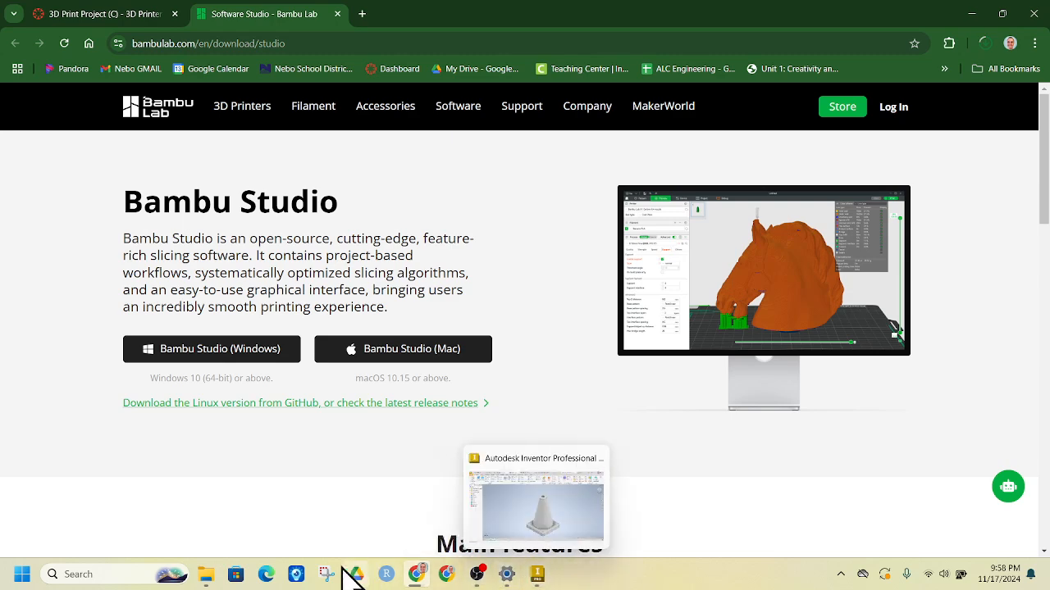
pyautogui.click(207, 576)
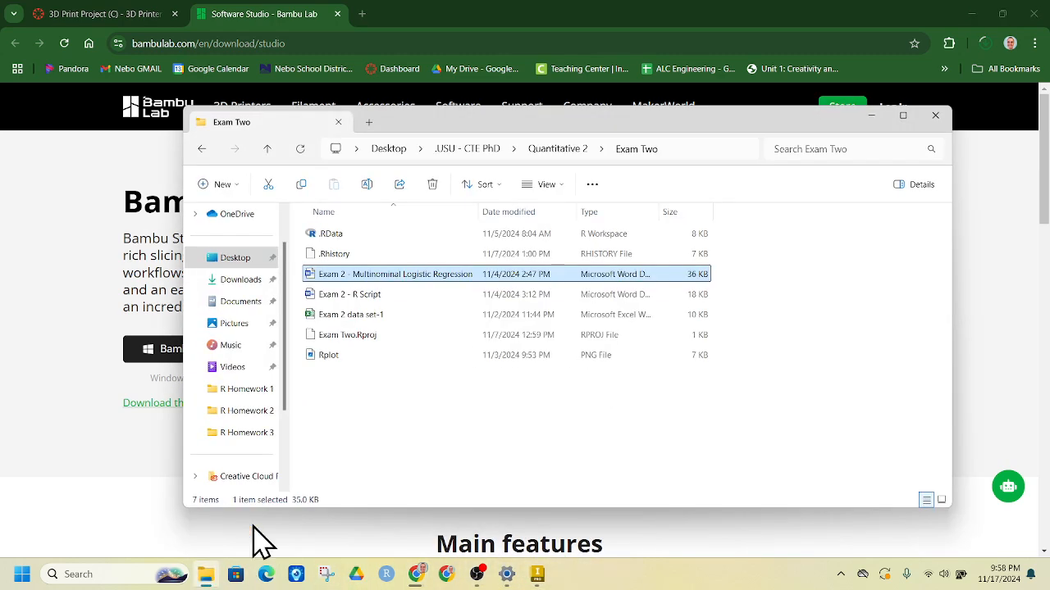
# Confirm the Cone-1 files are in Downloads, then minimize File Explorer.
pyautogui.click(239, 283)
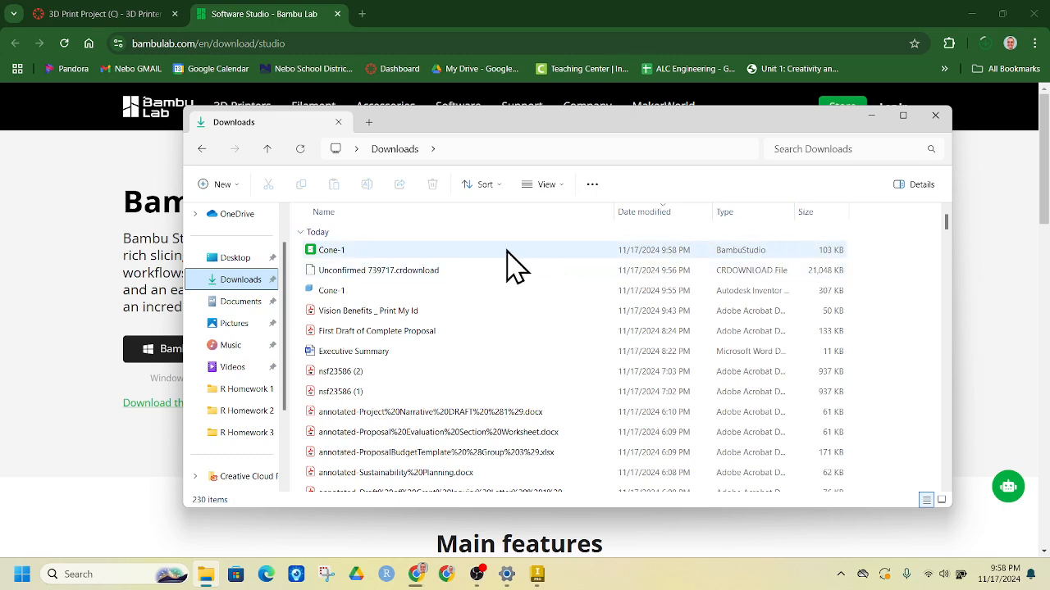
pyautogui.click(871, 116)
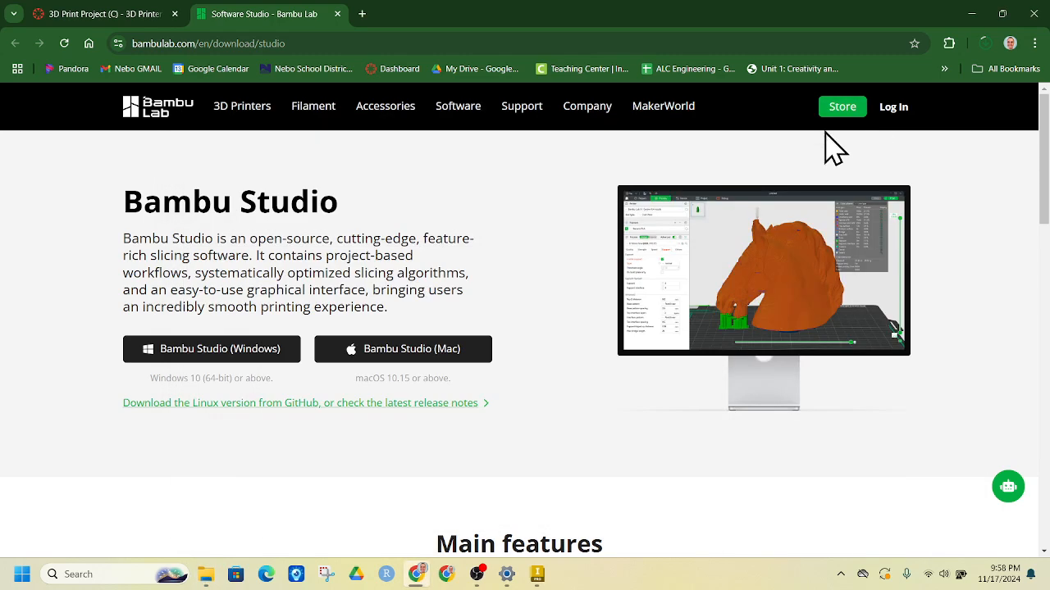
# Launch the finished Bambu Studio installer from Chrome's recent downloads list.
pyautogui.click(985, 42)
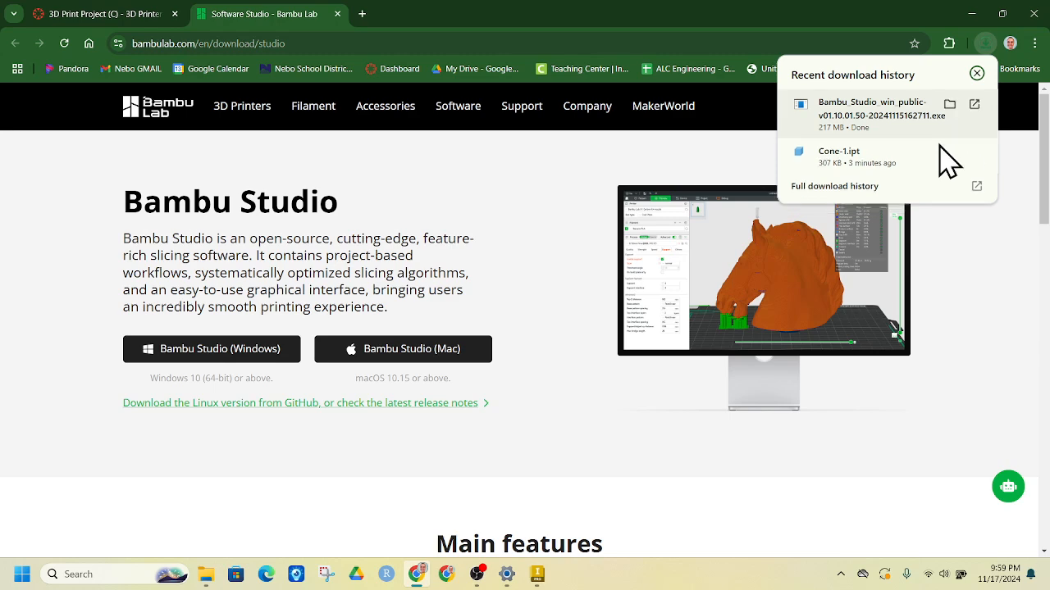
pyautogui.click(907, 125)
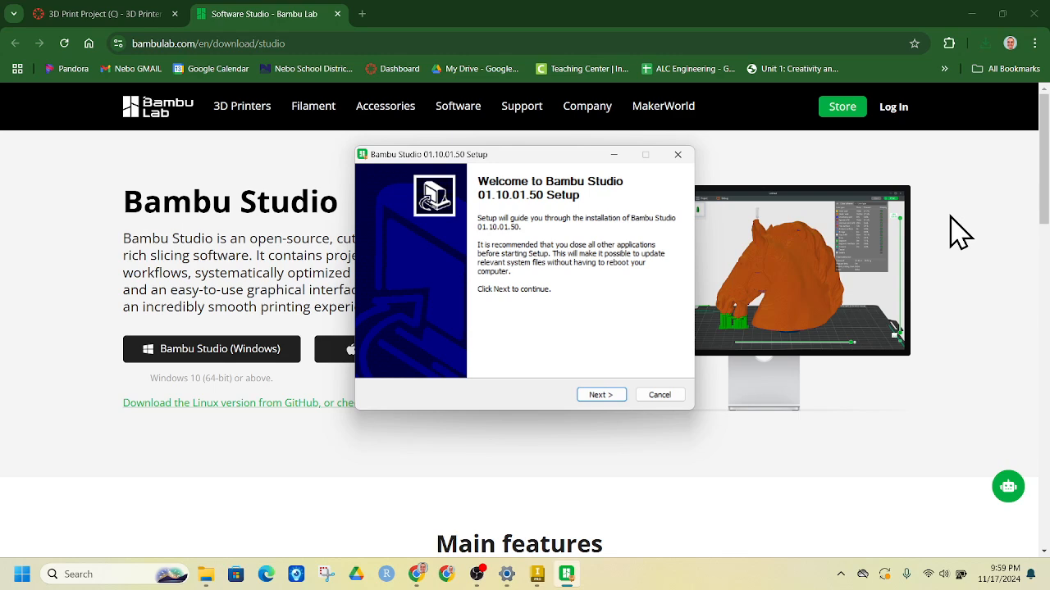
# Install Bambu Studio 01.10.01.50 into C:\Program Files\Bambu Studio and launch it on finish.
pyautogui.click(595, 399)
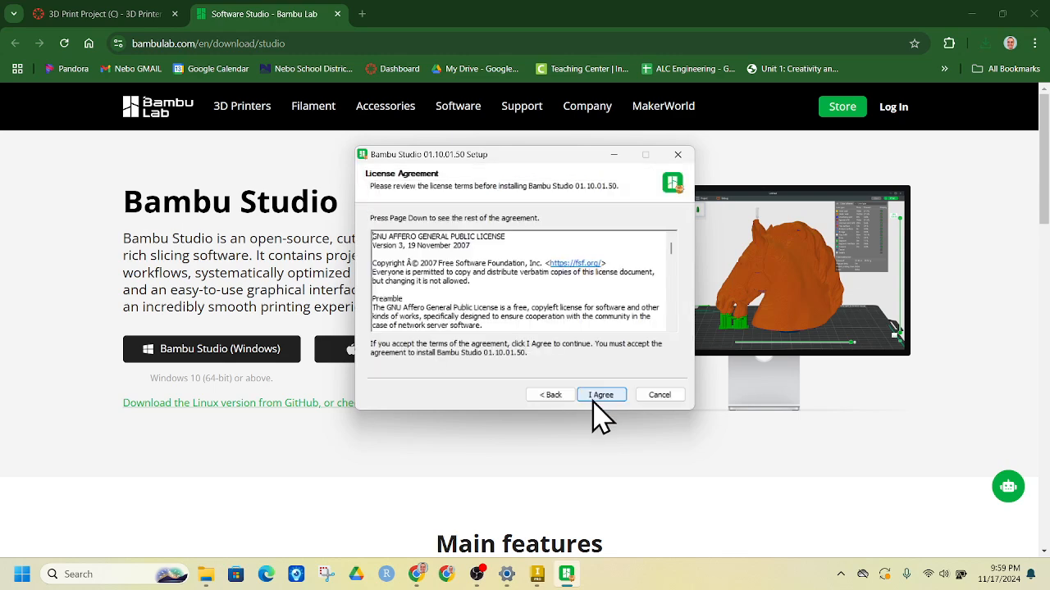
pyautogui.click(601, 396)
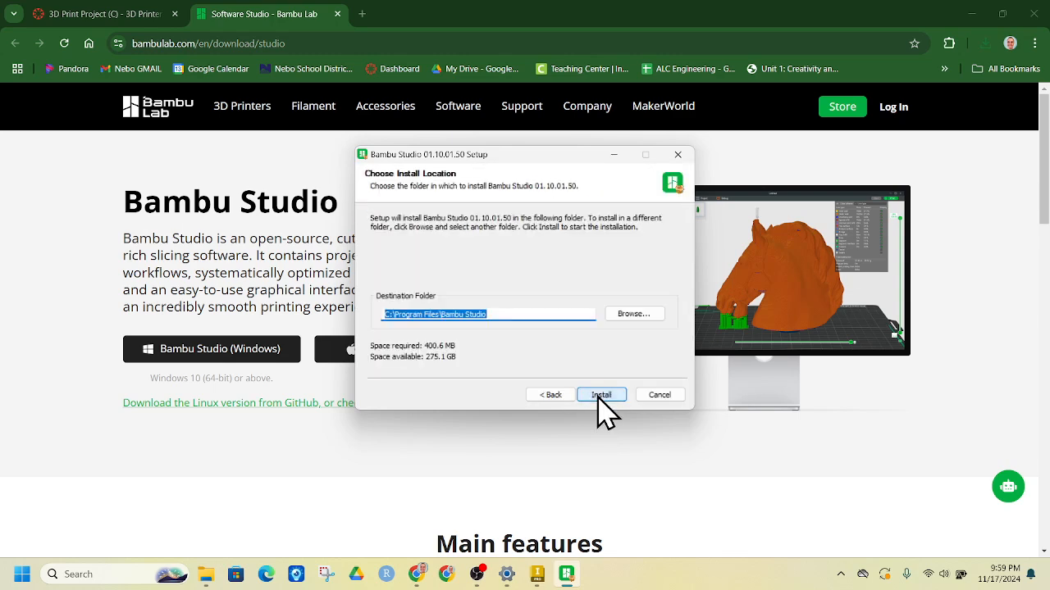
pyautogui.click(599, 395)
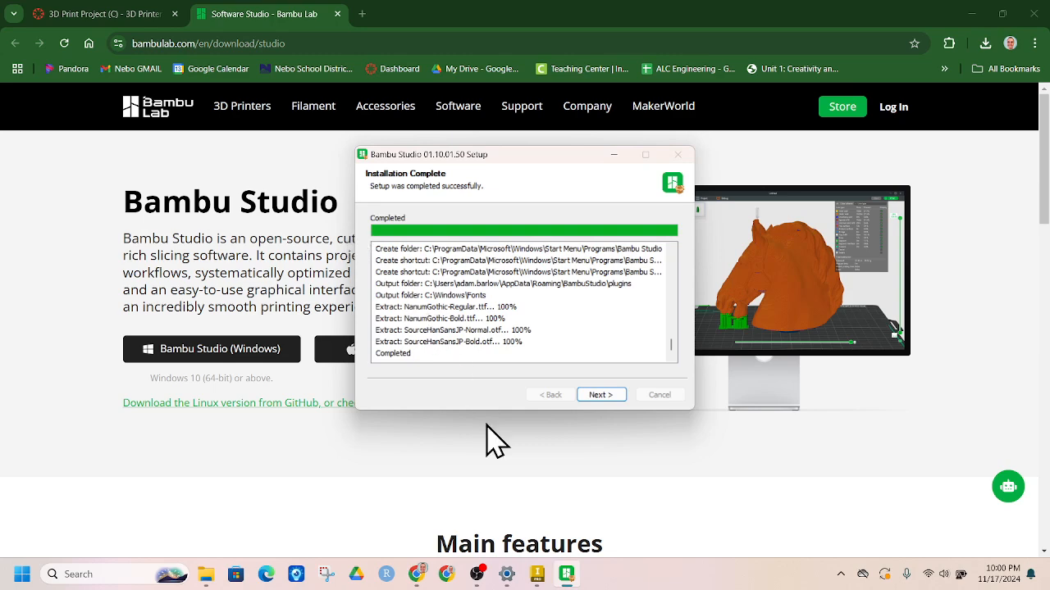
pyautogui.click(611, 397)
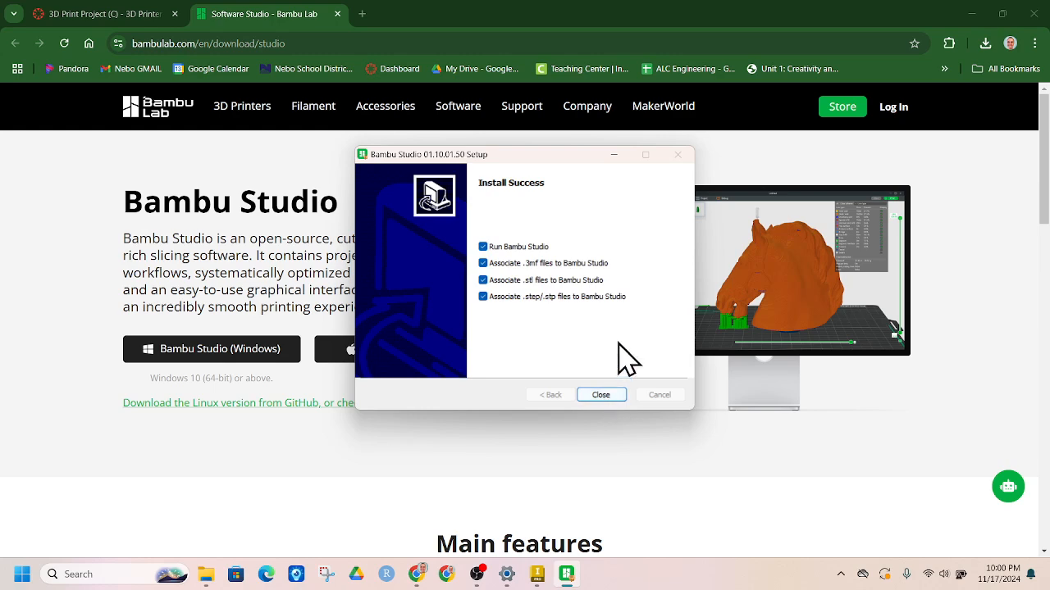
pyautogui.click(601, 395)
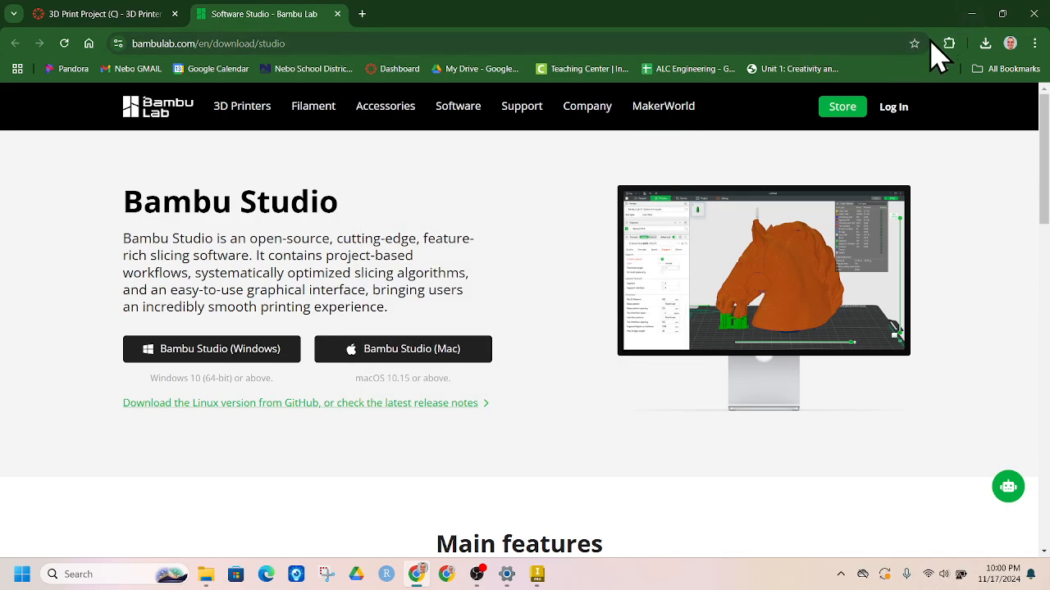
# Allow Bambu Studio through the Windows firewall and dismiss the Bambu Network plug-in notice.
pyautogui.click(973, 17)
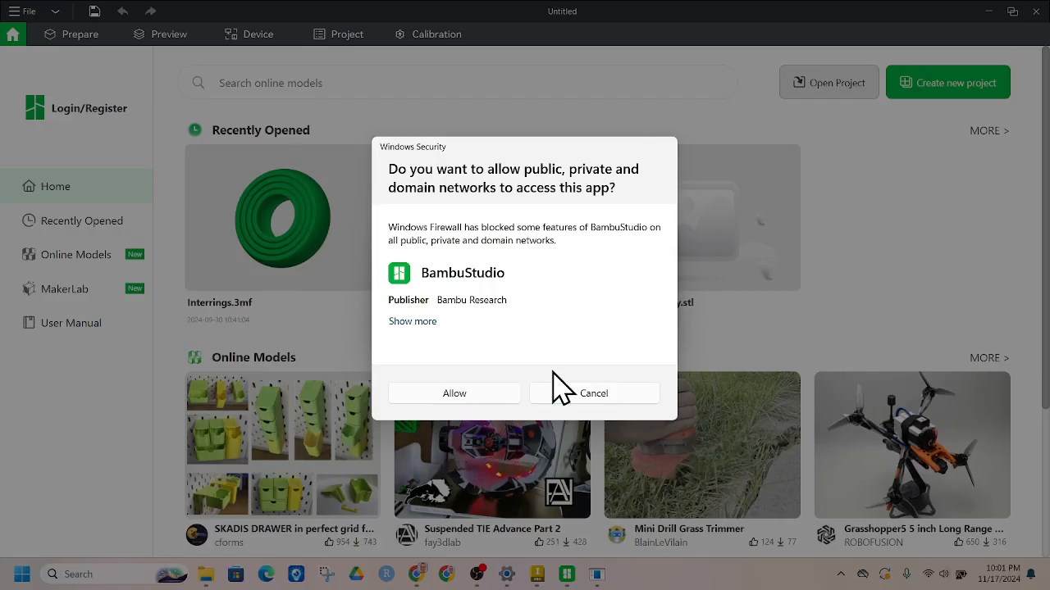
pyautogui.click(456, 394)
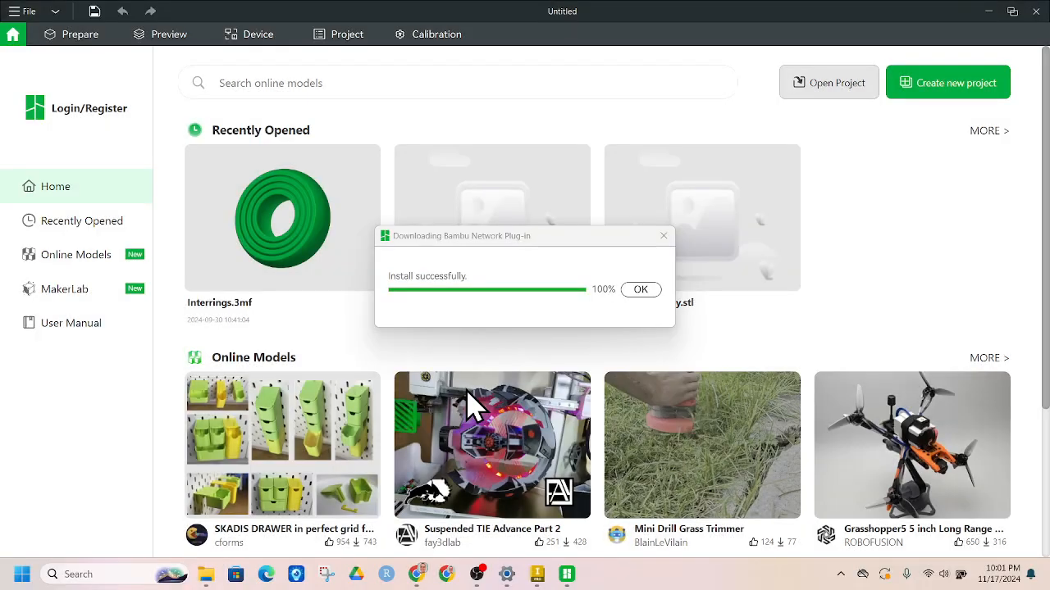
pyautogui.click(639, 288)
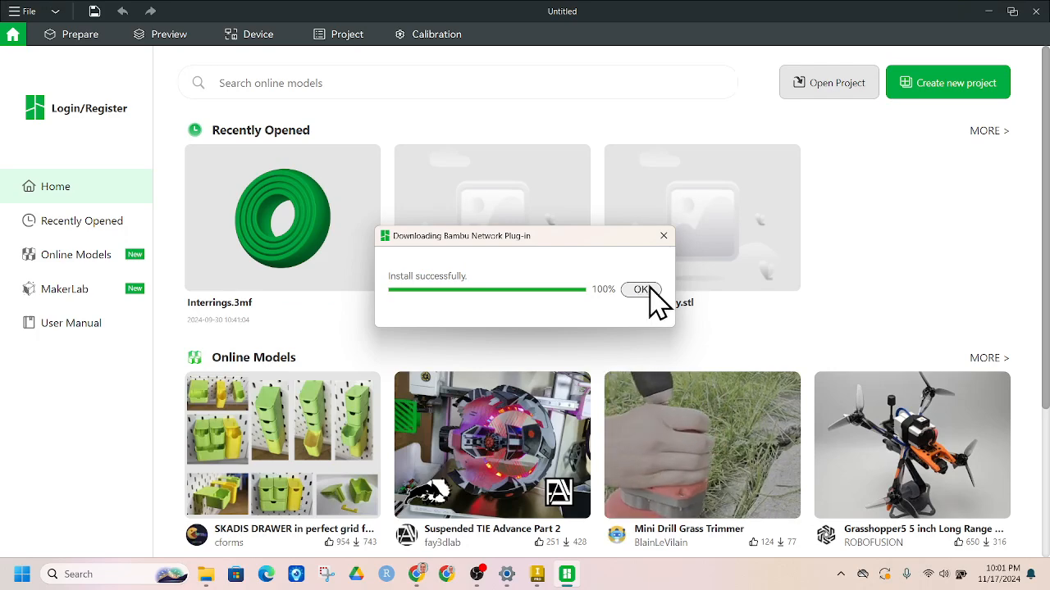
pyautogui.click(646, 291)
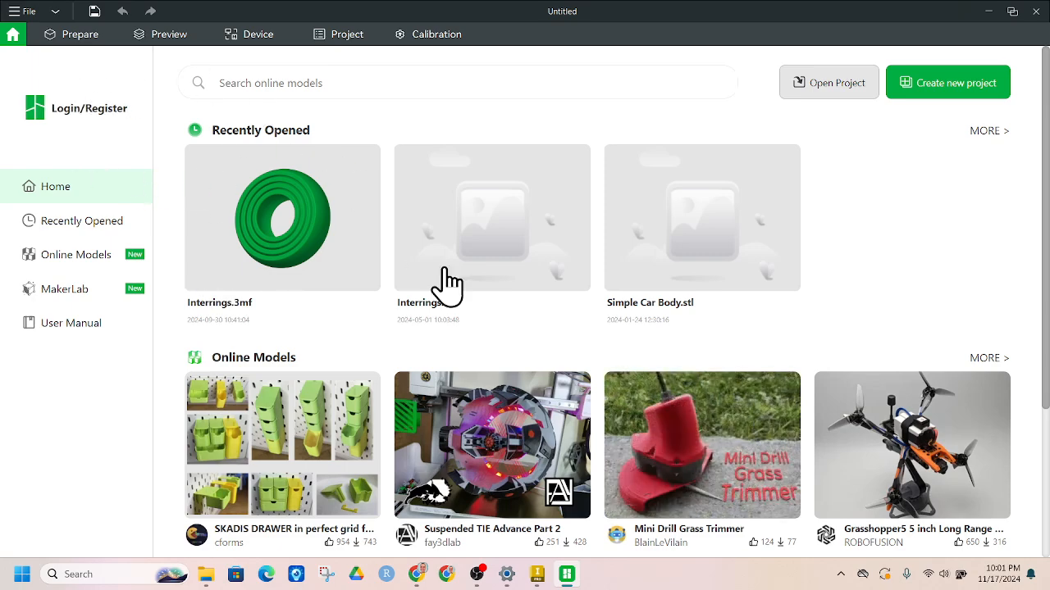
pyautogui.scroll(-3, 598, 380)
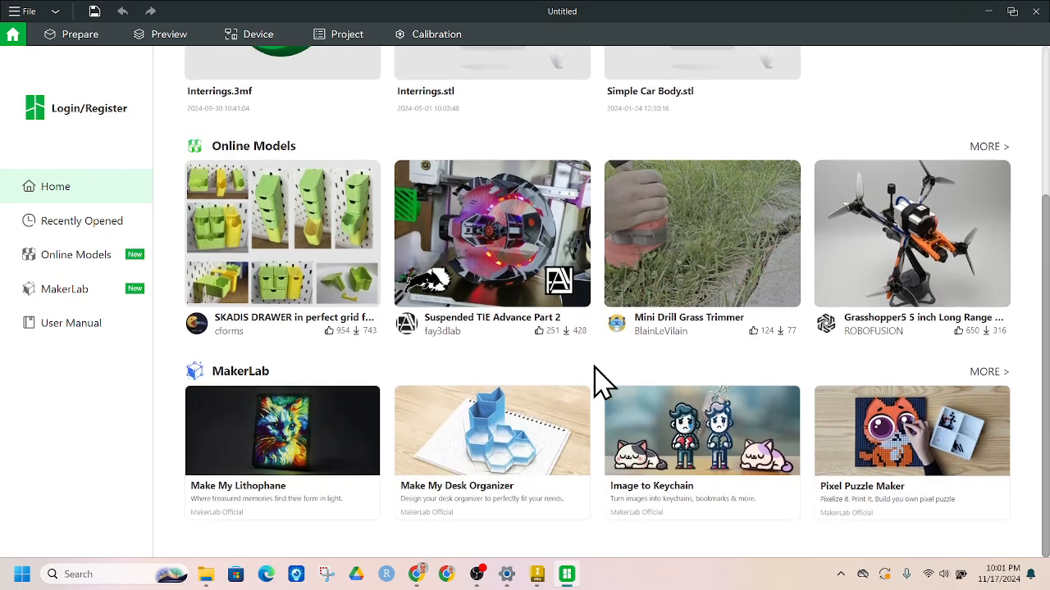
pyautogui.scroll(3, 598, 379)
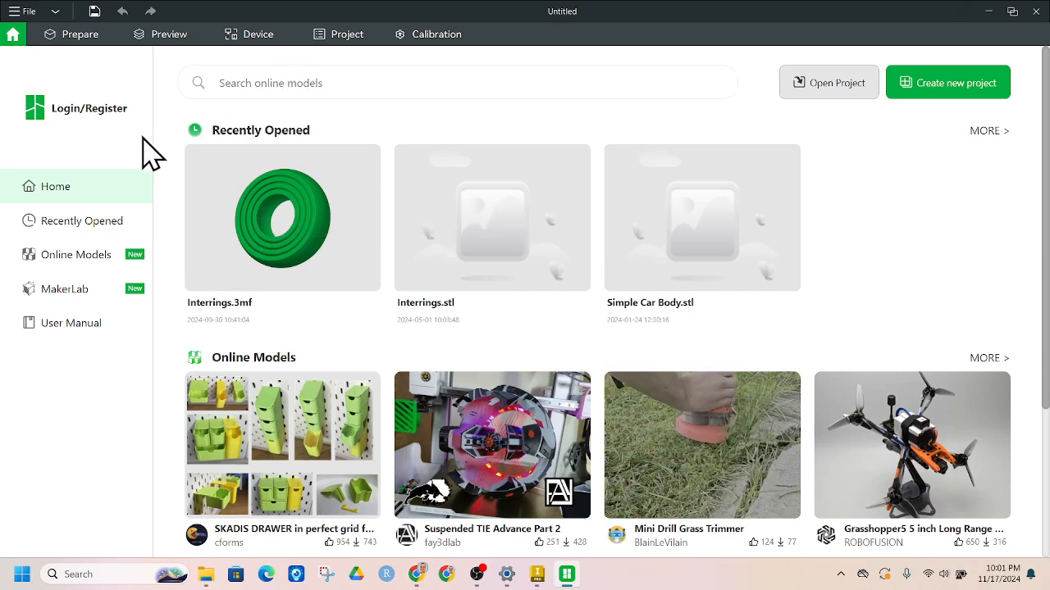
# In Prepare, select the Bambu Lab X1 Carbon 0.4 nozzle printer and show Strength settings.
pyautogui.click(80, 37)
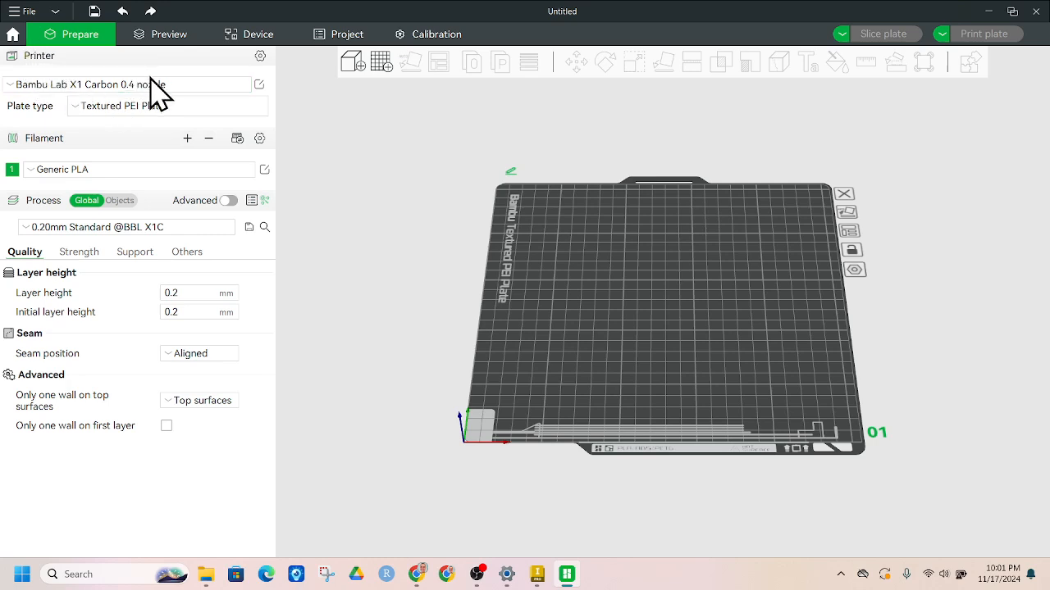
pyautogui.click(168, 85)
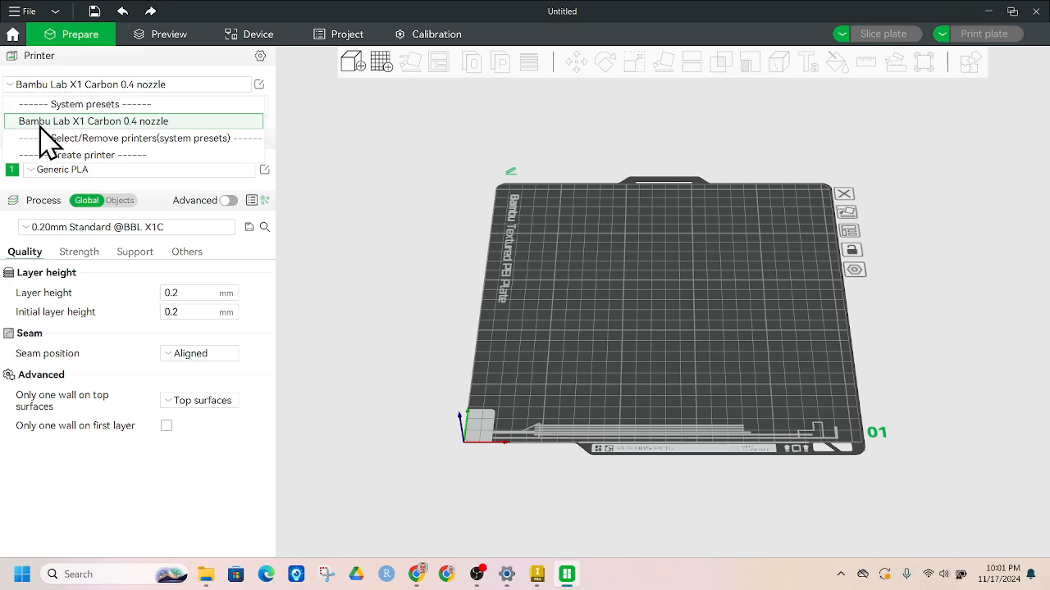
pyautogui.click(154, 122)
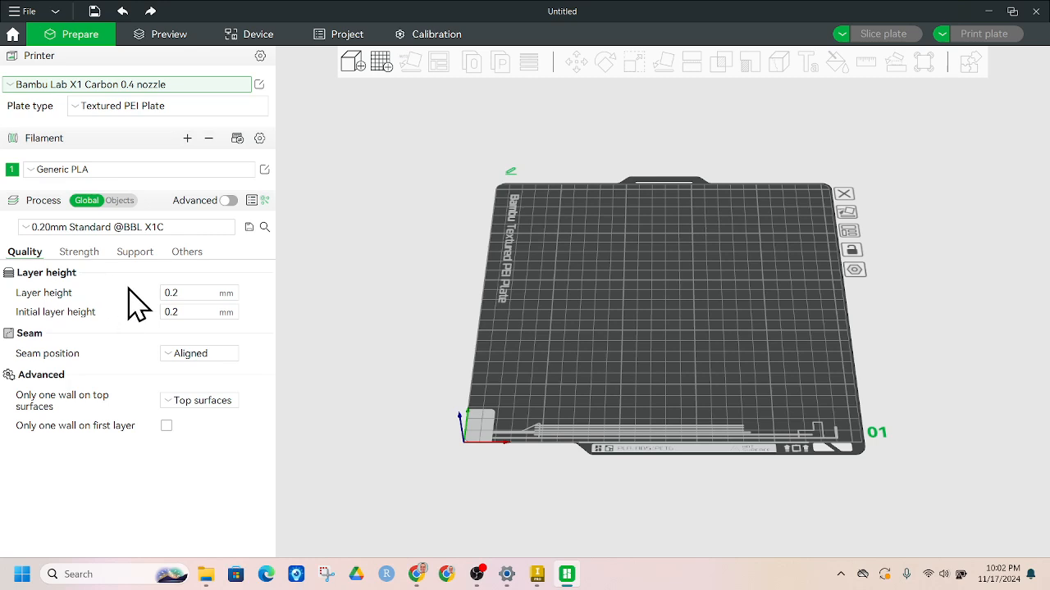
pyautogui.click(81, 255)
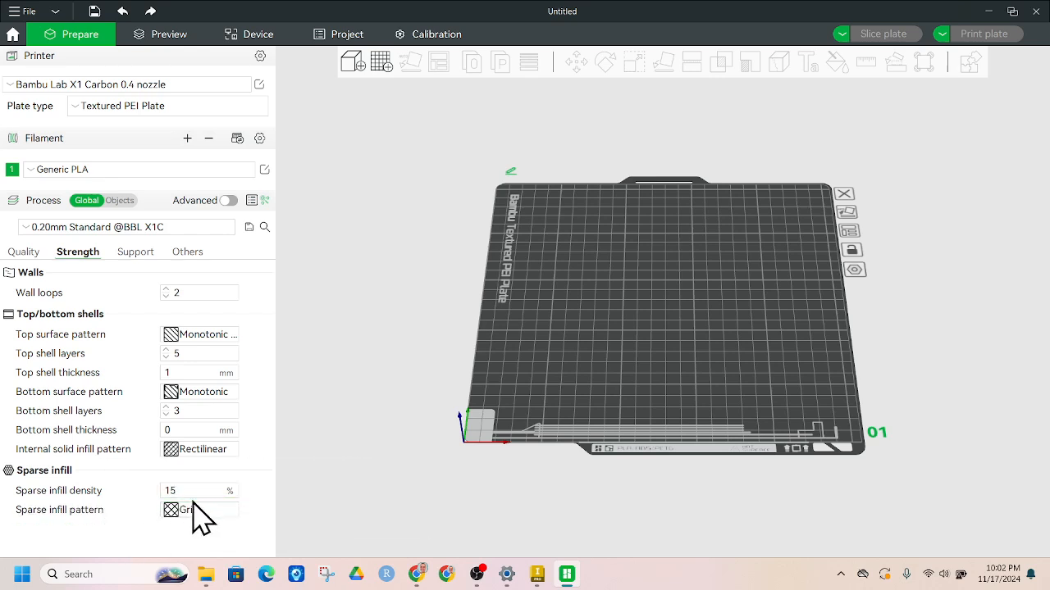
# Enable support in the Support settings and set its type to tree(auto).
pyautogui.click(135, 254)
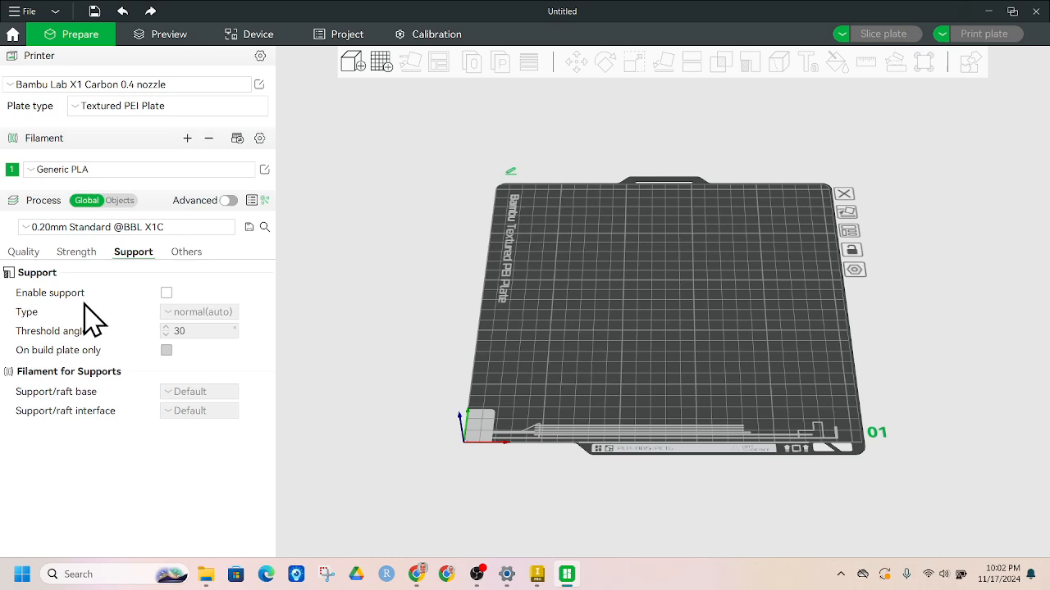
pyautogui.click(166, 294)
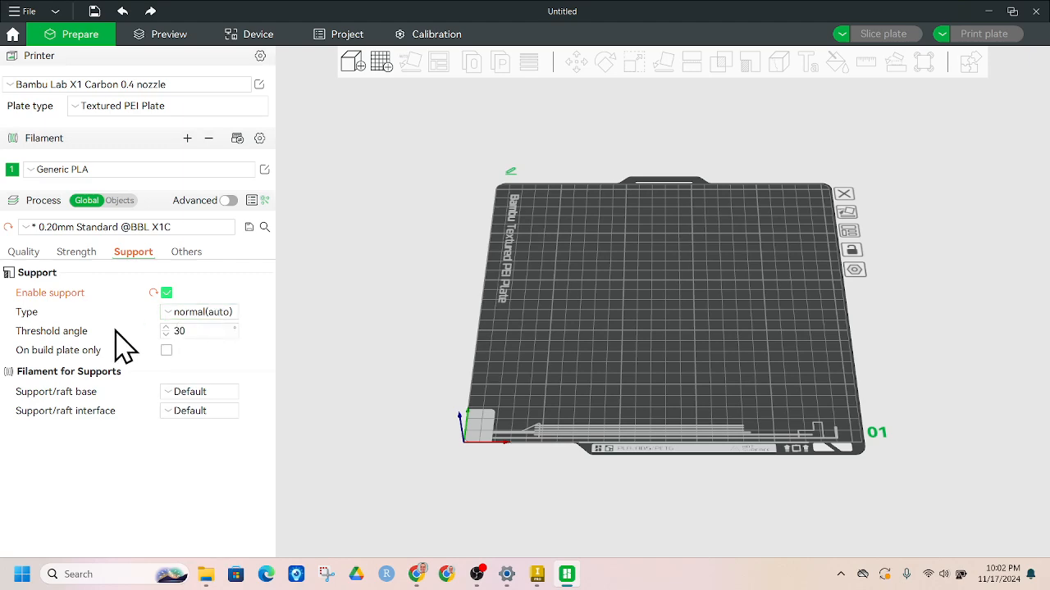
pyautogui.click(175, 313)
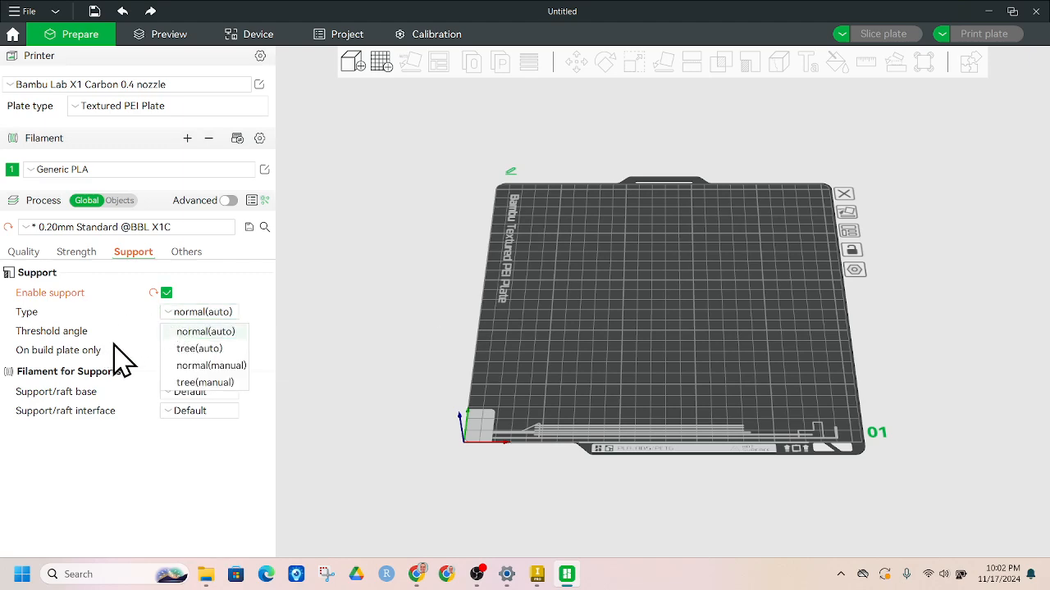
pyautogui.click(187, 350)
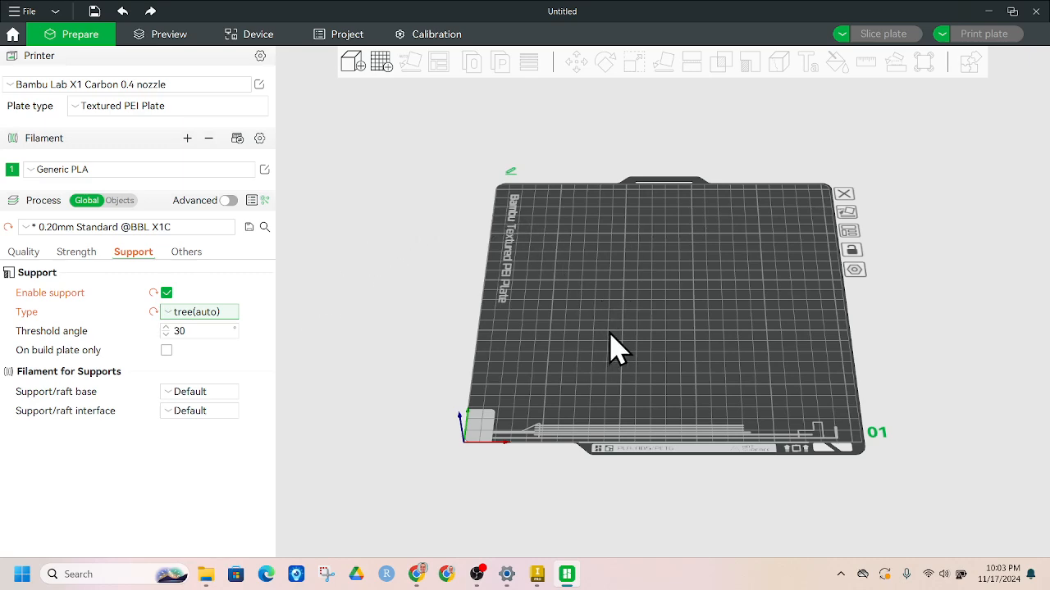
pyautogui.click(352, 65)
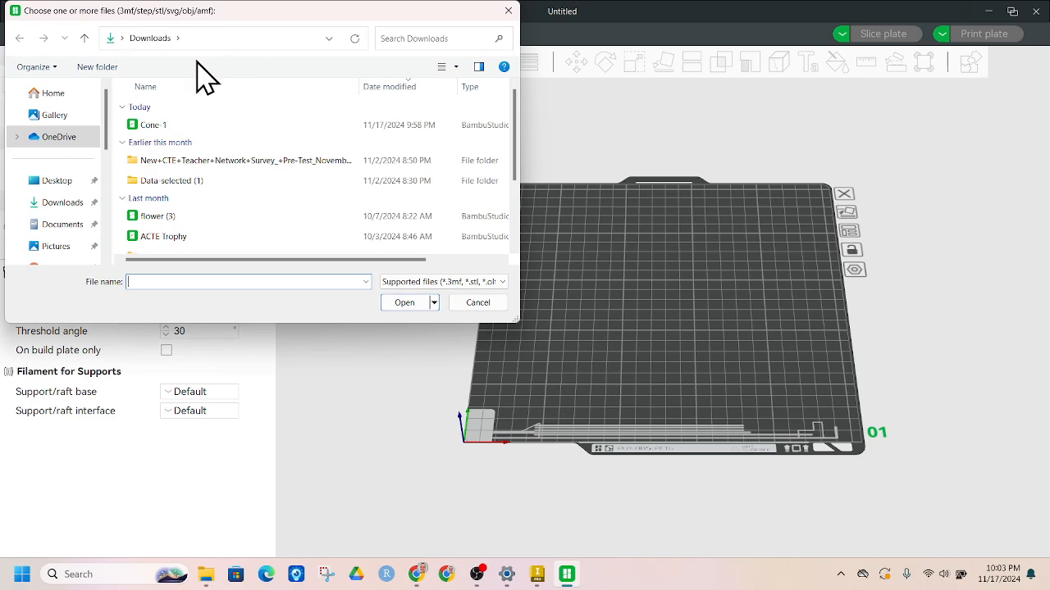
# Import Cone-1 from Downloads onto the plate and orbit the view to inspect it.
pyautogui.click(143, 129)
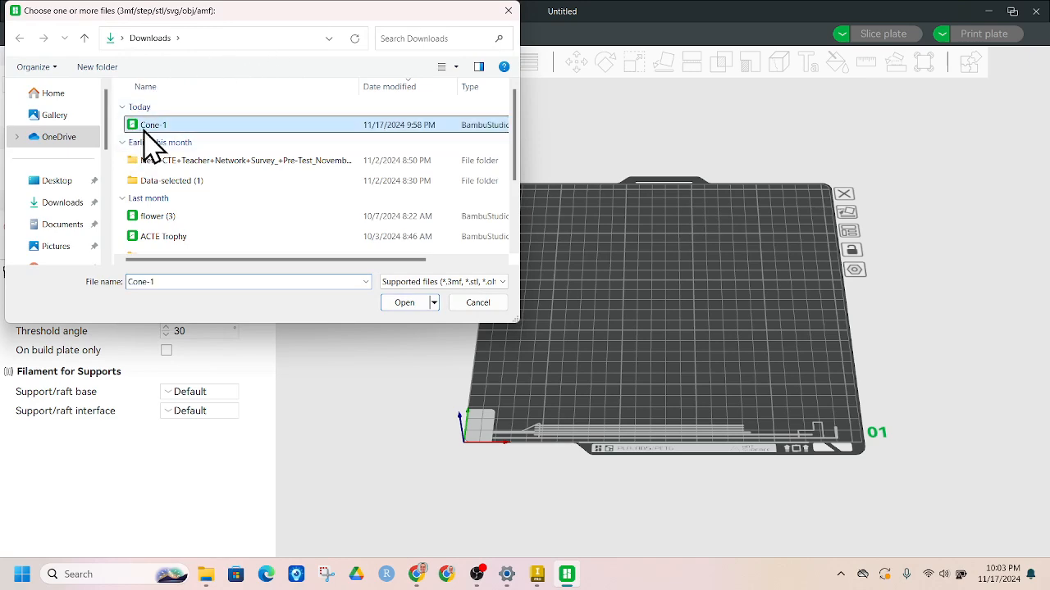
pyautogui.click(402, 306)
pyautogui.moveTo(668, 417); pyautogui.dragTo(590, 398)
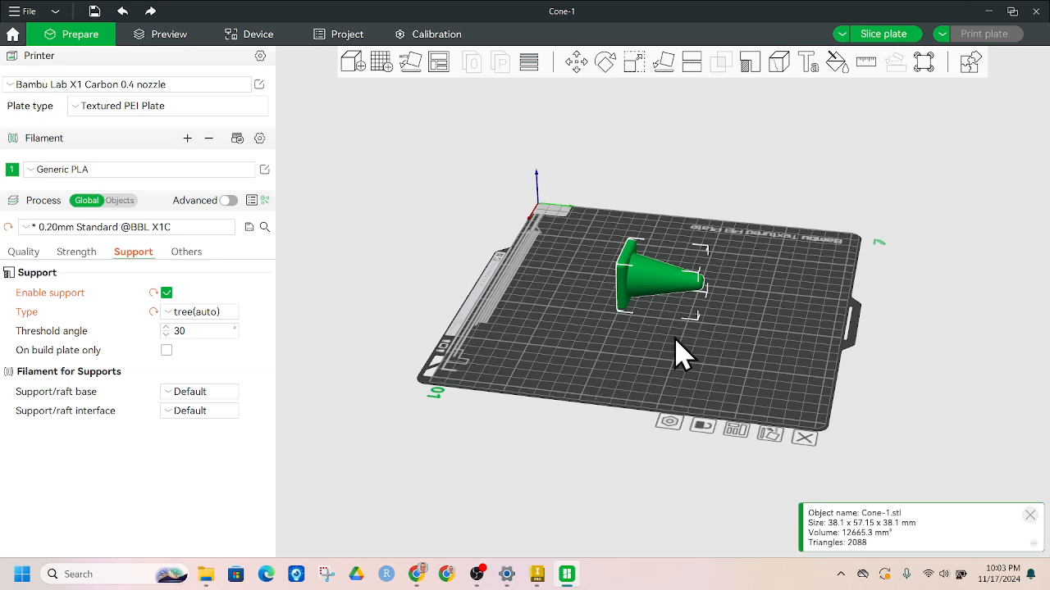
pyautogui.click(722, 335)
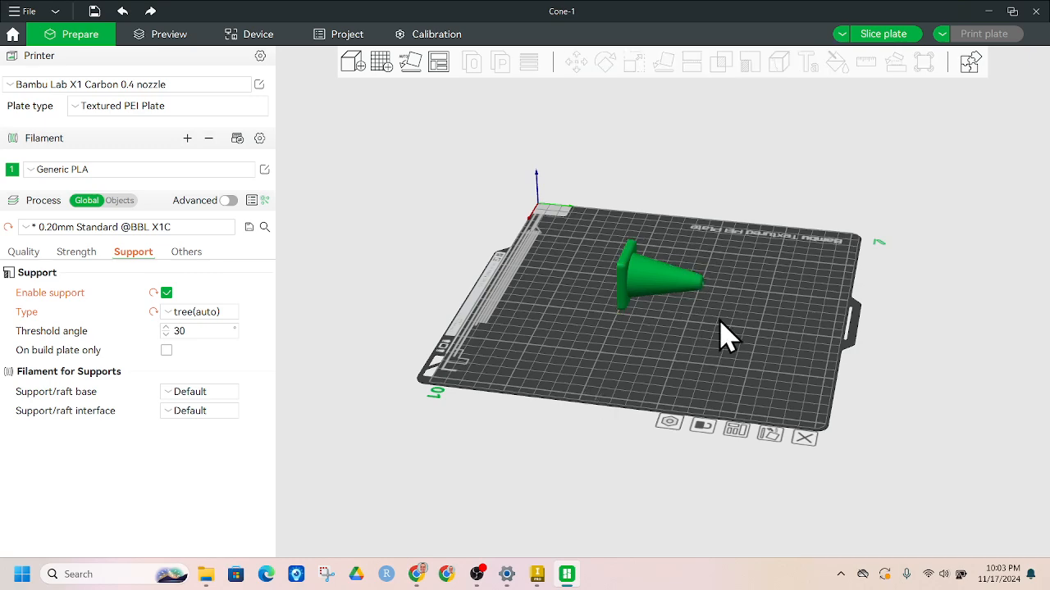
pyautogui.click(687, 285)
pyautogui.scroll(1, 725, 338)
pyautogui.scroll(3, 727, 338)
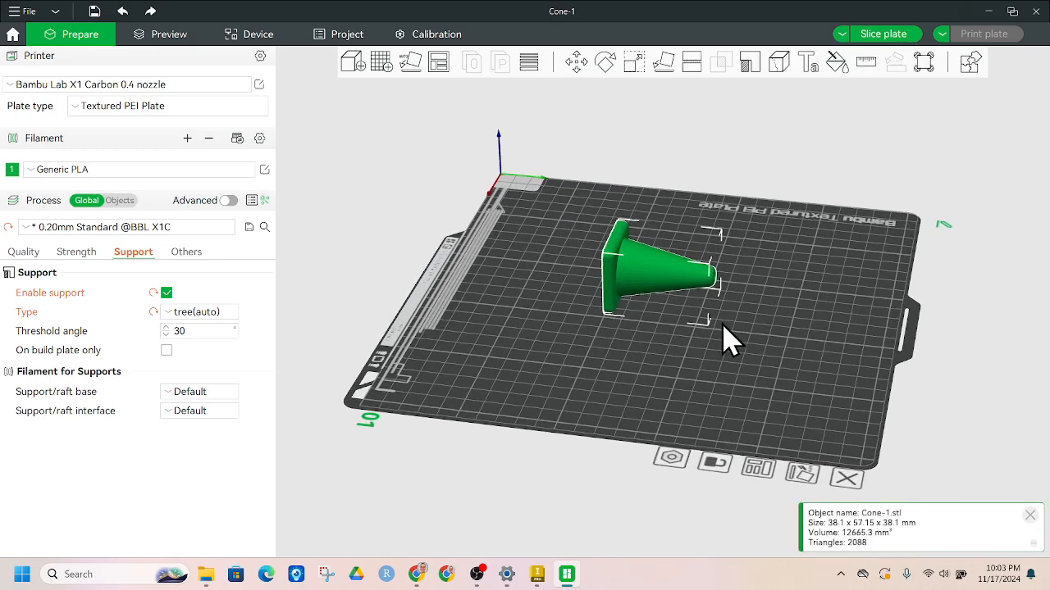
pyautogui.moveTo(727, 334); pyautogui.dragTo(661, 300)
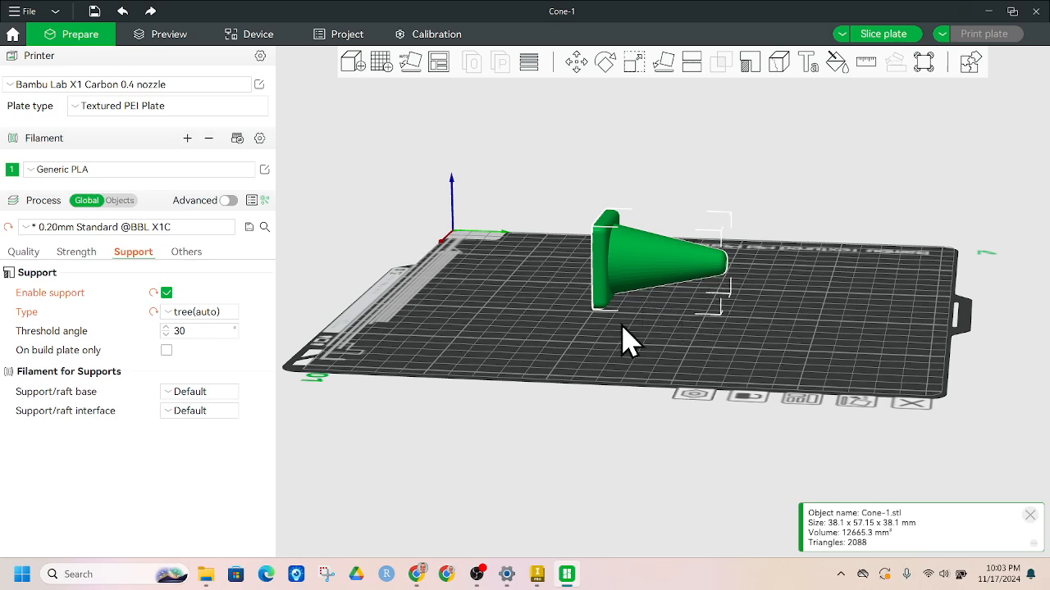
pyautogui.moveTo(504, 199); pyautogui.dragTo(545, 209)
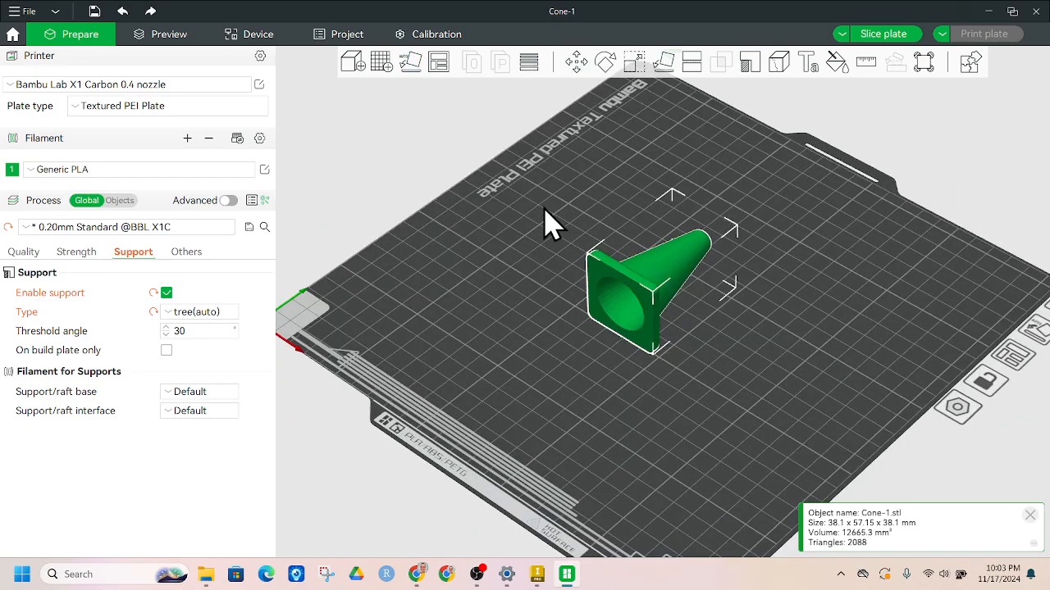
pyautogui.click(412, 64)
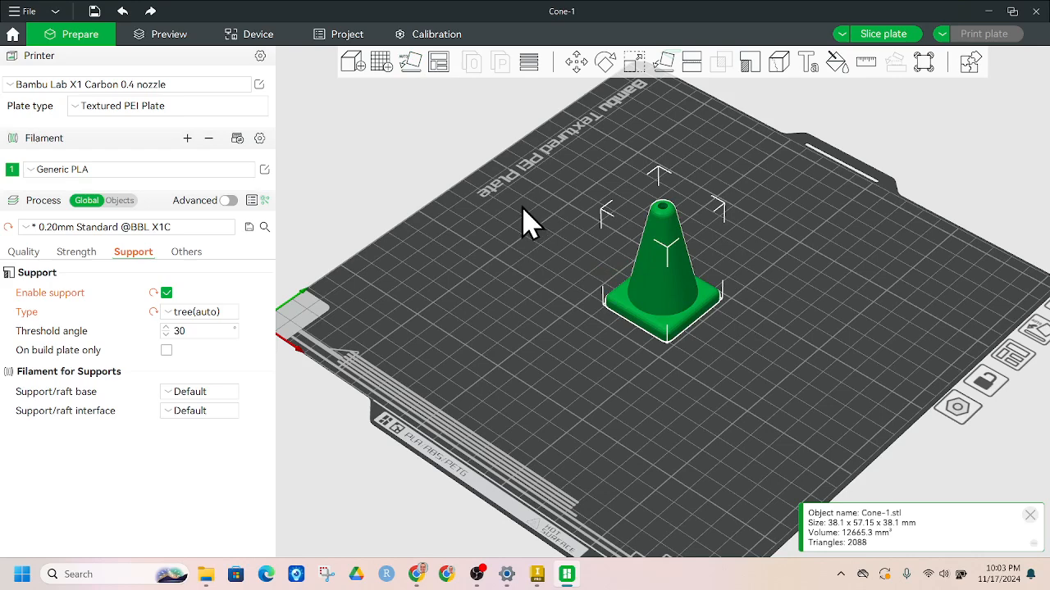
pyautogui.hotkey('ctrl', 'z')
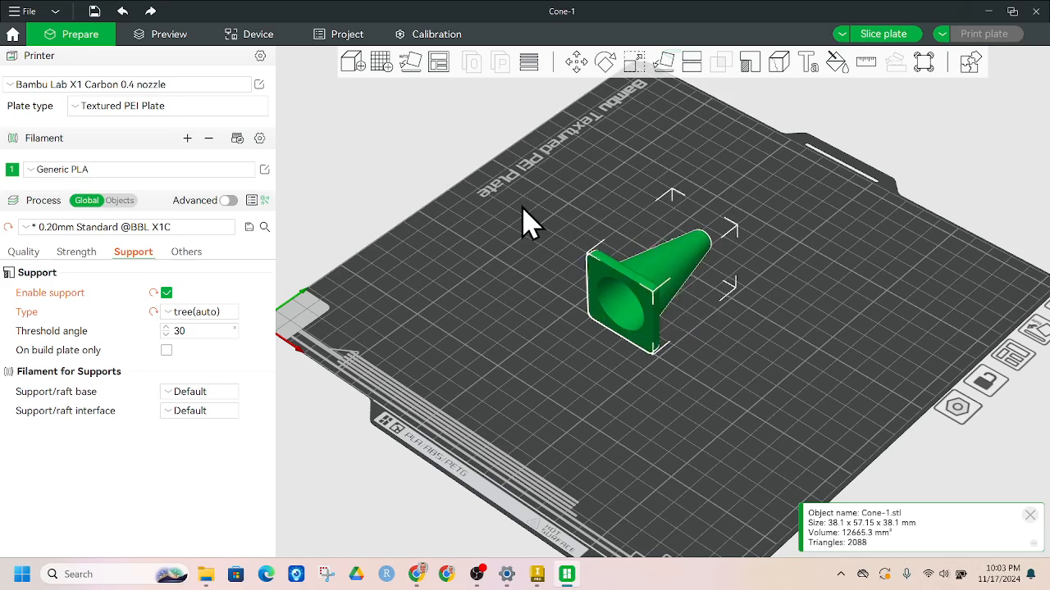
pyautogui.click(611, 62)
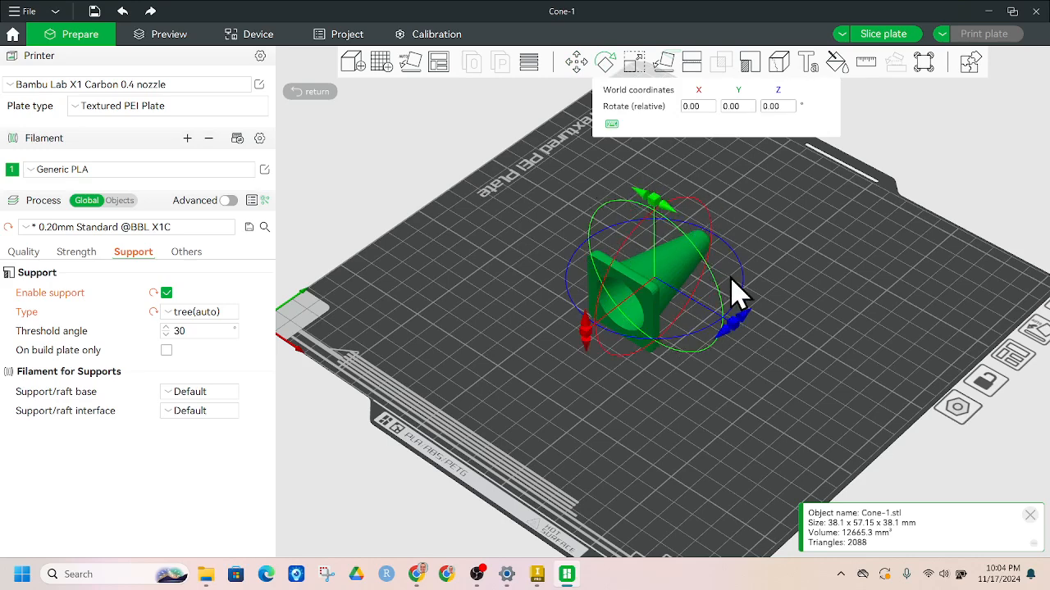
# Stand the cone upright on its wide base using the X rotation ring and Auto Orient.
pyautogui.moveTo(589, 334); pyautogui.dragTo(760, 305)
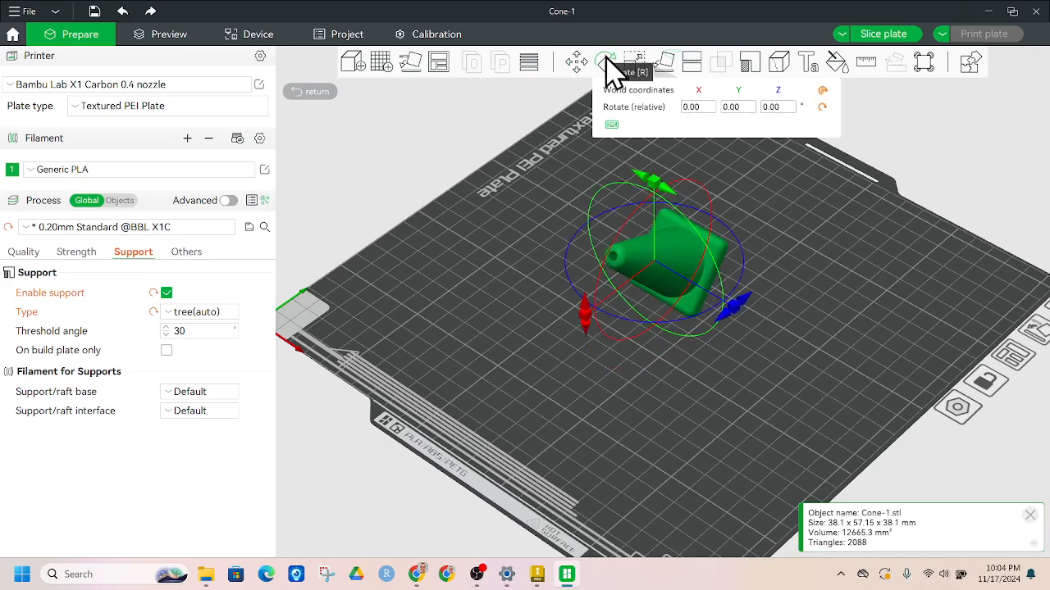
pyautogui.click(415, 72)
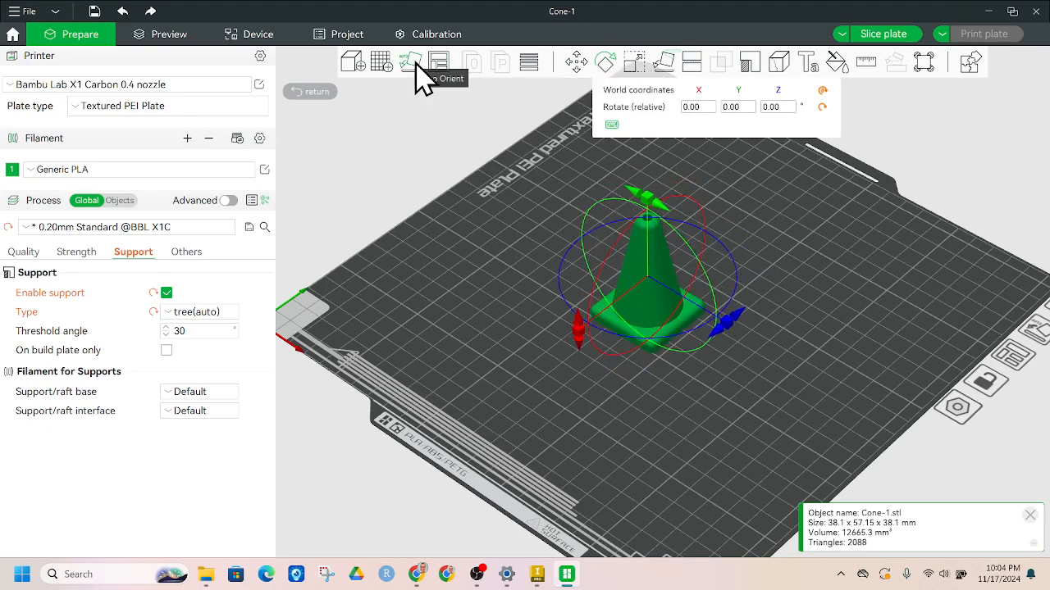
pyautogui.click(816, 190)
# Move the upright cone with the Move tool to a new spot near the plate's middle.
pyautogui.click(661, 272)
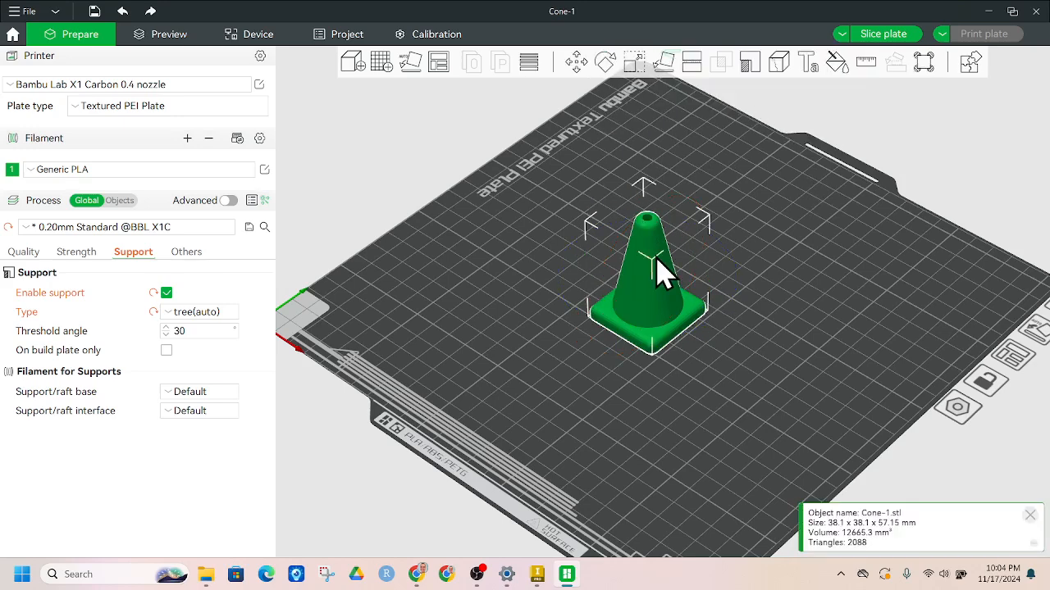
pyautogui.click(578, 66)
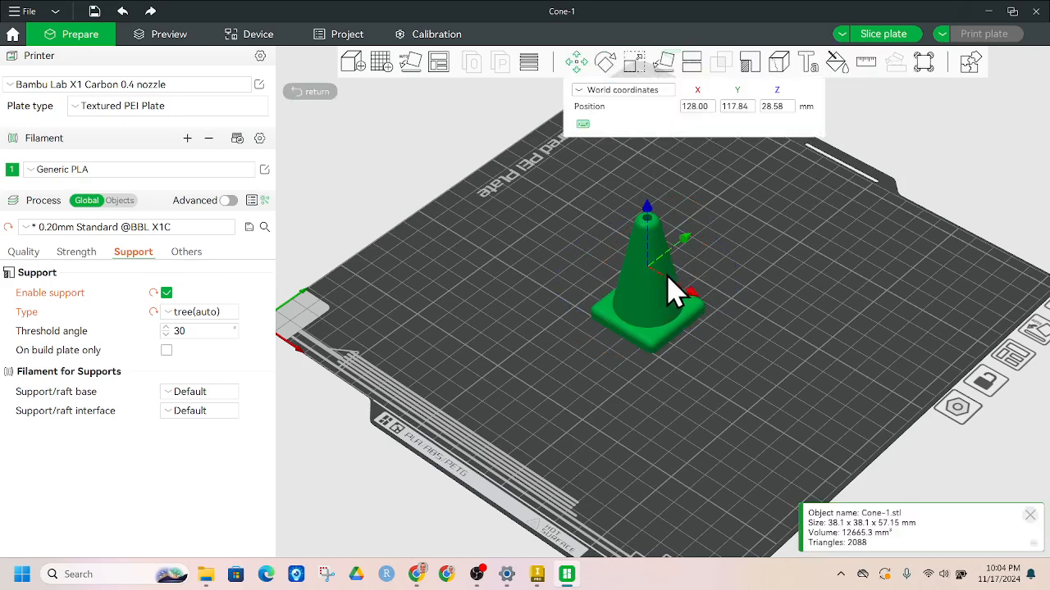
pyautogui.moveTo(663, 300)
pyautogui.mouseDown()
pyautogui.moveTo(499, 295)
pyautogui.moveTo(783, 254)
pyautogui.moveTo(719, 235)
pyautogui.moveTo(497, 323)
pyautogui.moveTo(546, 286)
pyautogui.moveTo(654, 275)
pyautogui.moveTo(666, 291)
pyautogui.mouseUp()
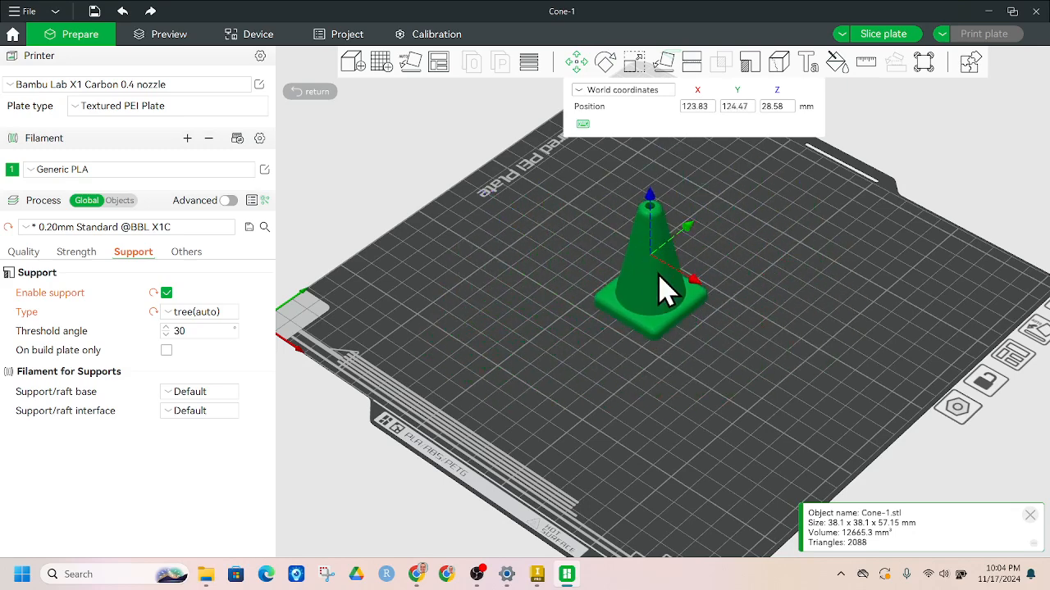
pyautogui.click(740, 282)
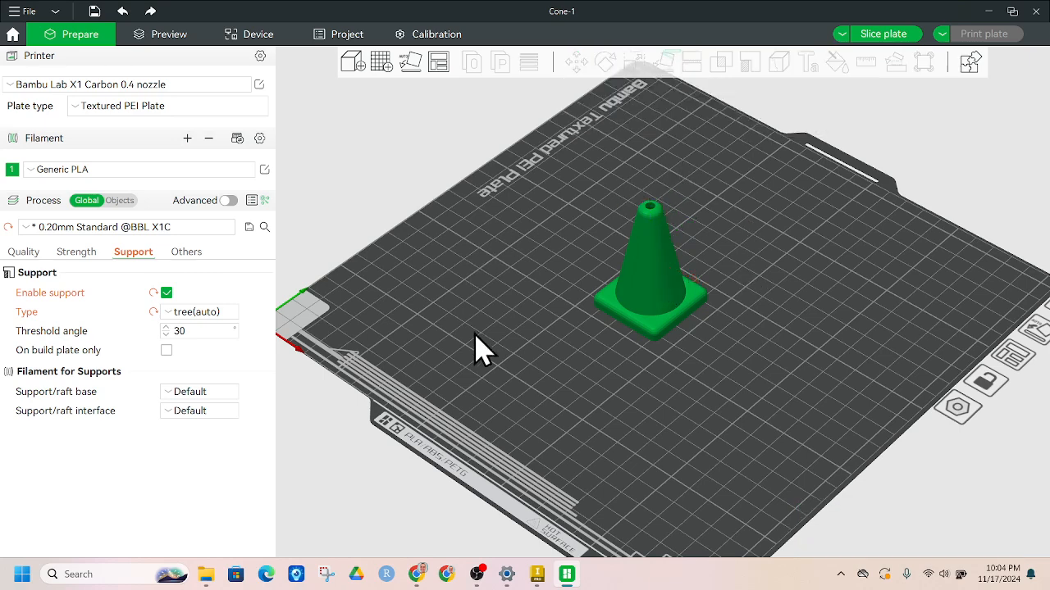
pyautogui.click(675, 260)
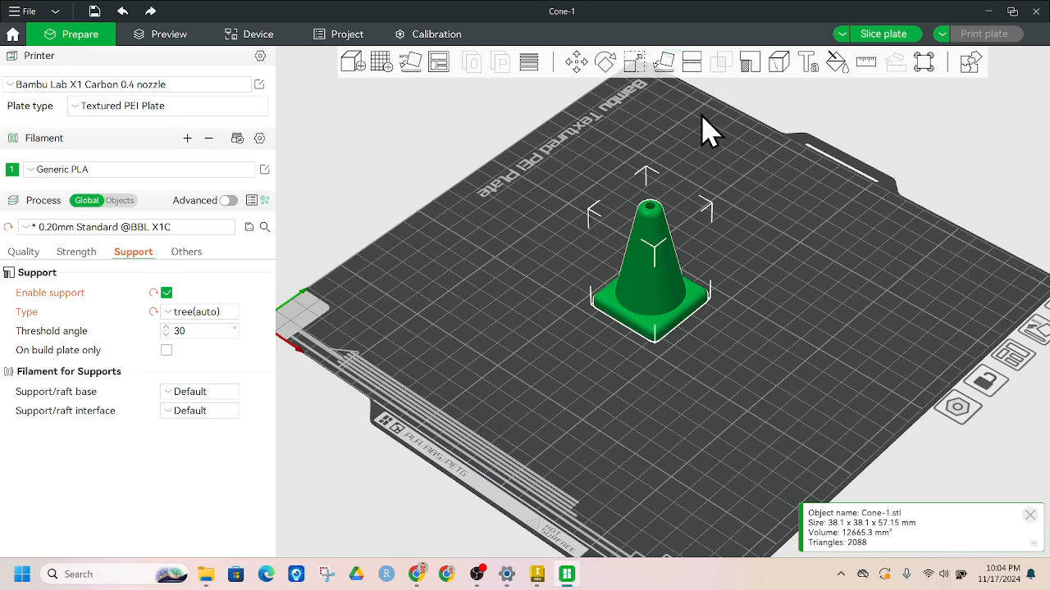
# Start the Cut tool on the cone, then cancel with Escape, leaving the cone whole.
pyautogui.click(691, 63)
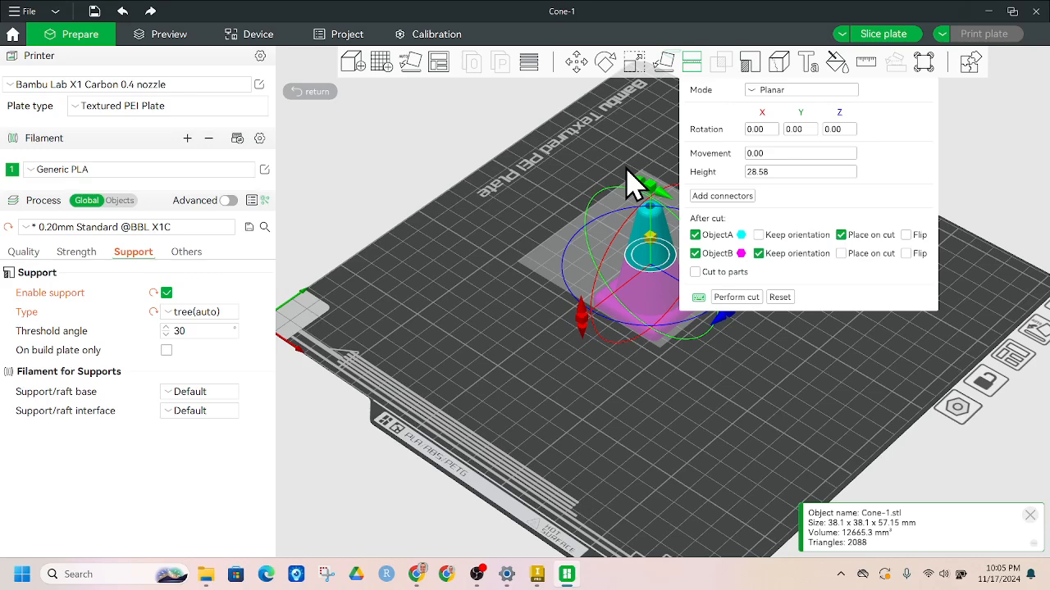
pyautogui.press('Escape')
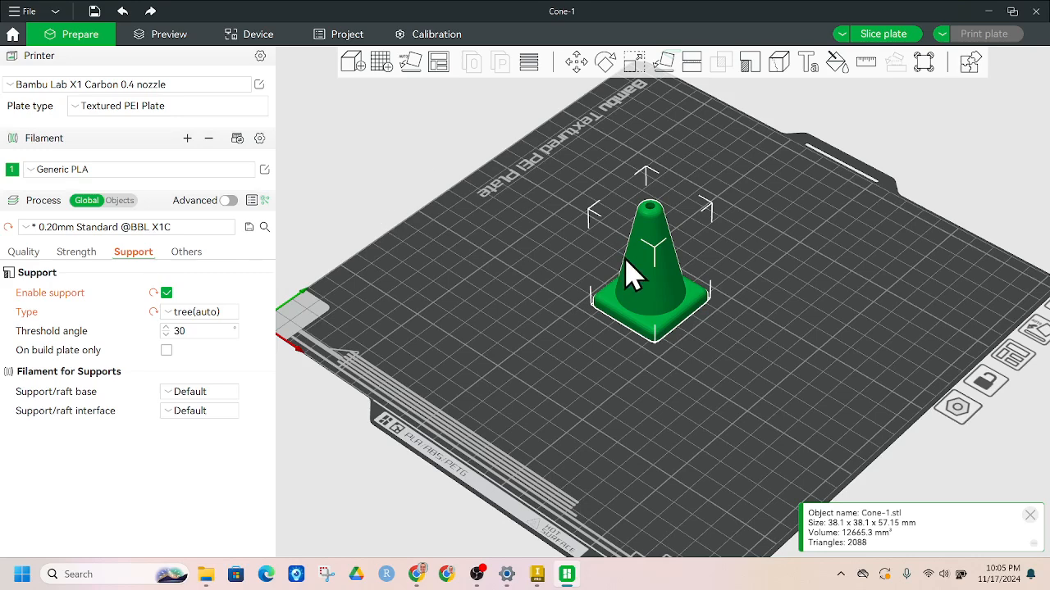
# Slice the plate (50m34s, 10.85 g PLA) and set the output action to Export plate sliced file.
pyautogui.click(883, 35)
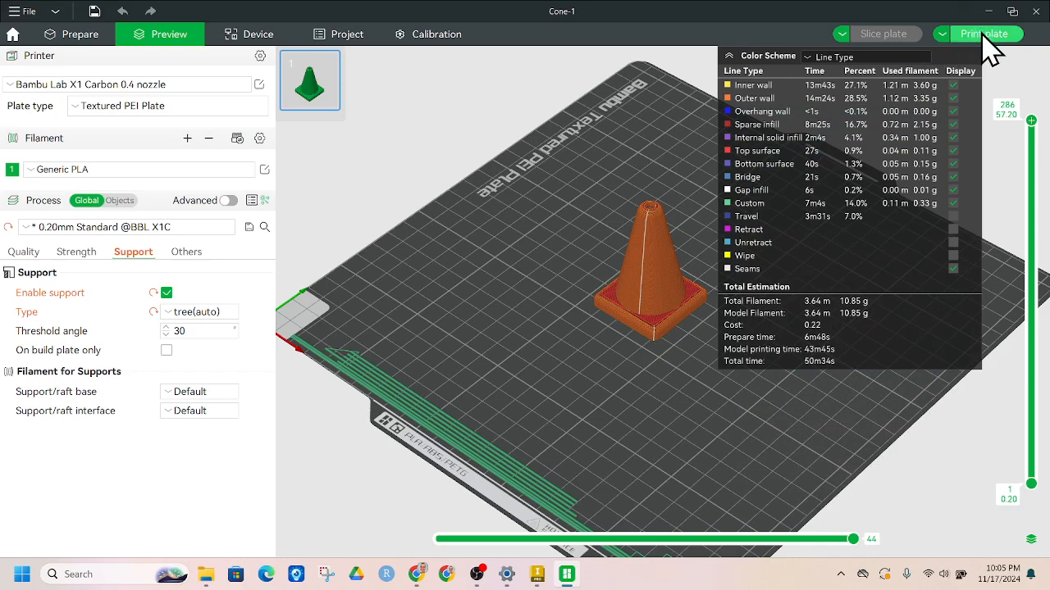
pyautogui.click(941, 34)
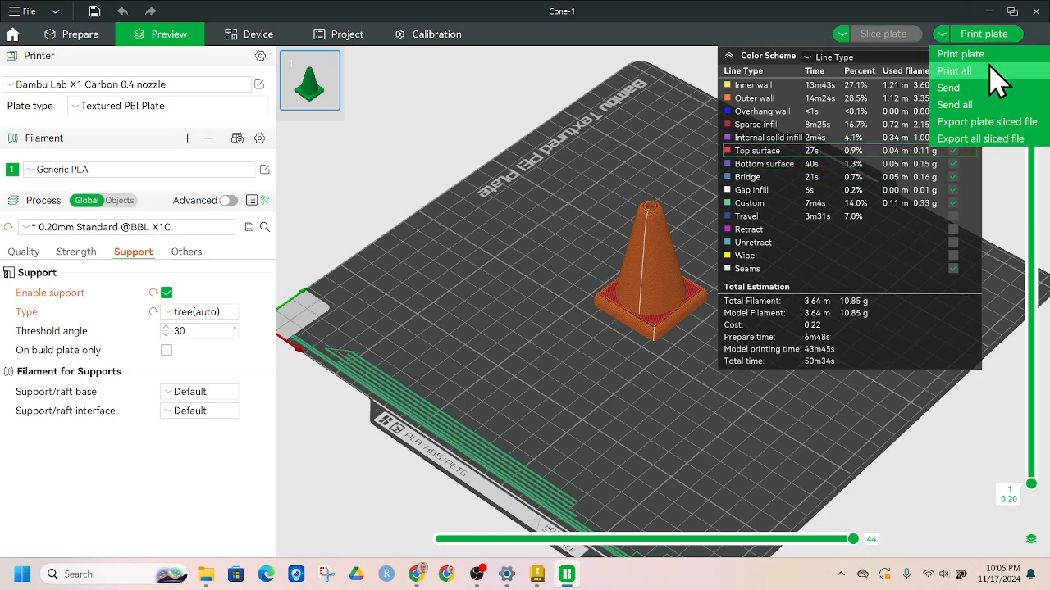
pyautogui.click(1013, 124)
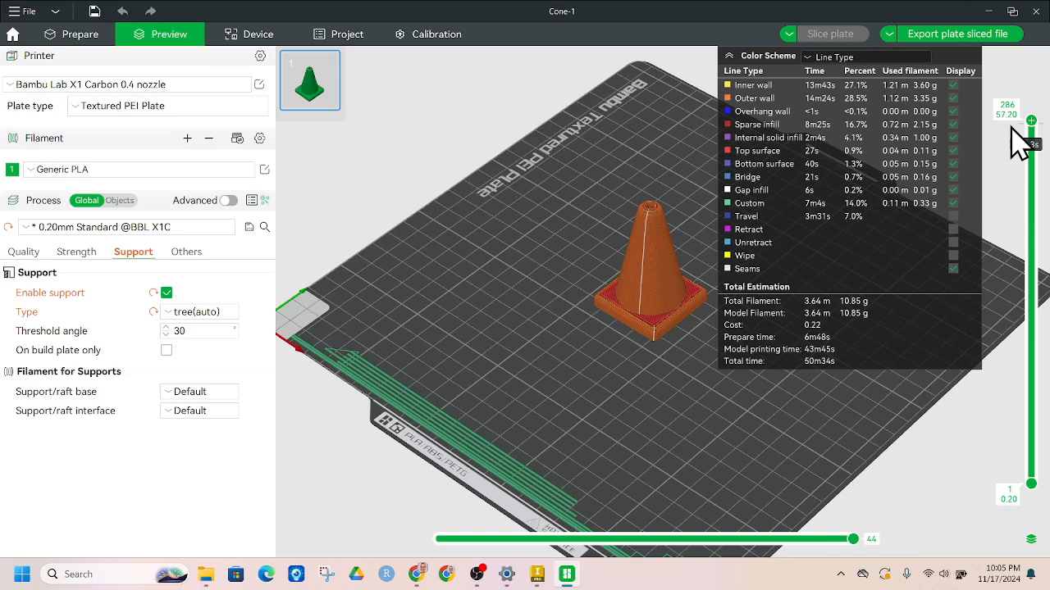
# Save the sliced plate file to the Downloads folder under the name Cone-1.gcode.
pyautogui.click(968, 49)
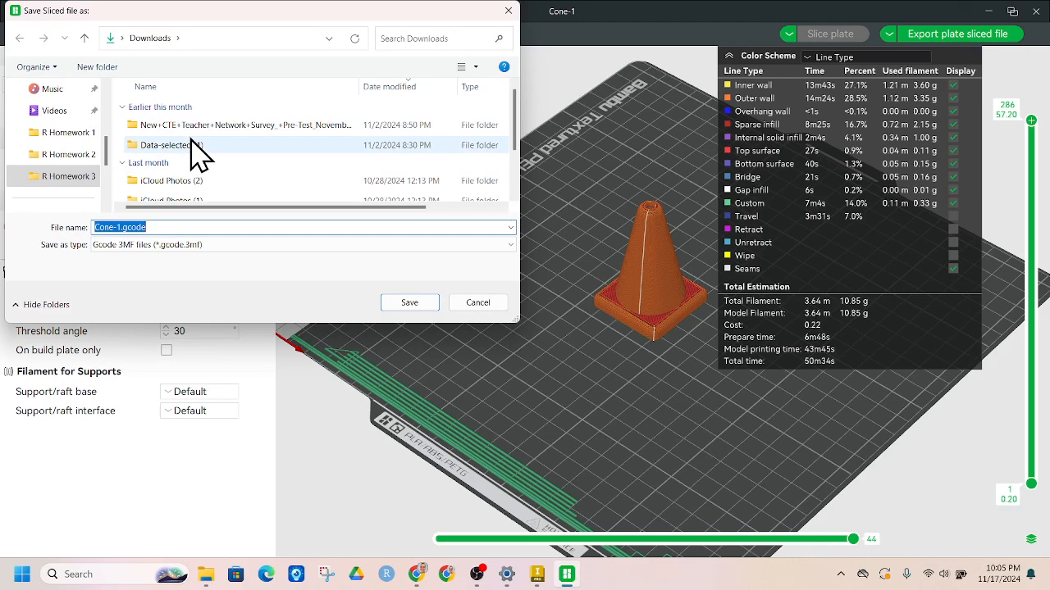
pyautogui.scroll(-2, 190, 139)
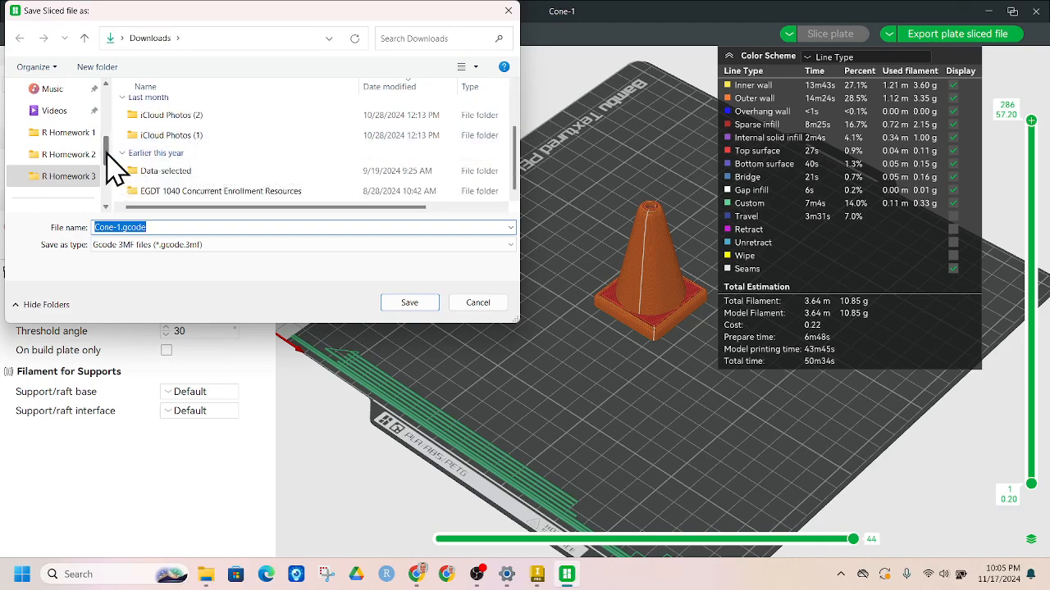
pyautogui.moveTo(106, 152); pyautogui.dragTo(117, 93)
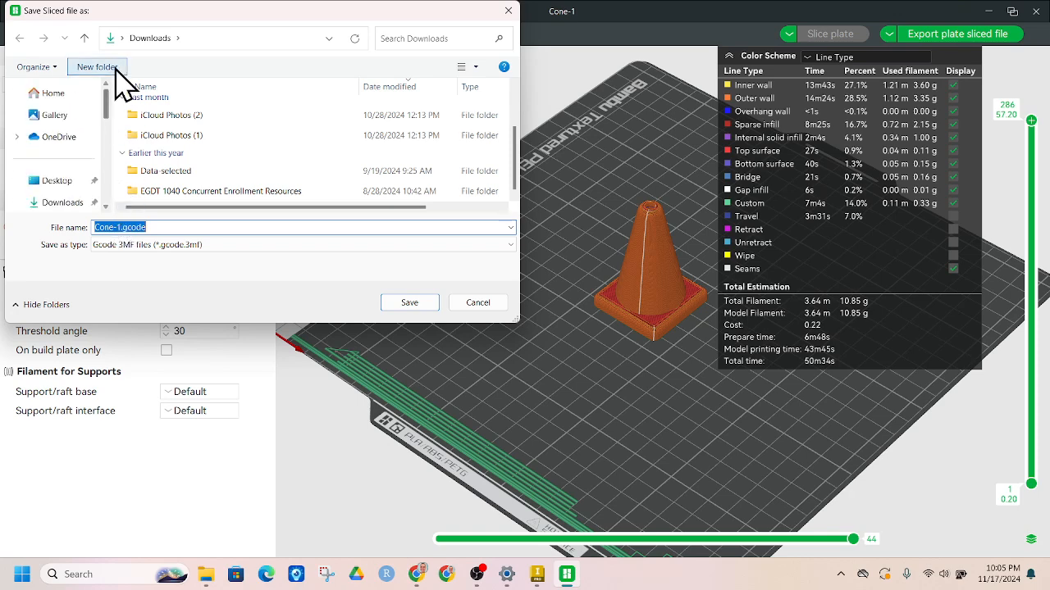
pyautogui.click(72, 186)
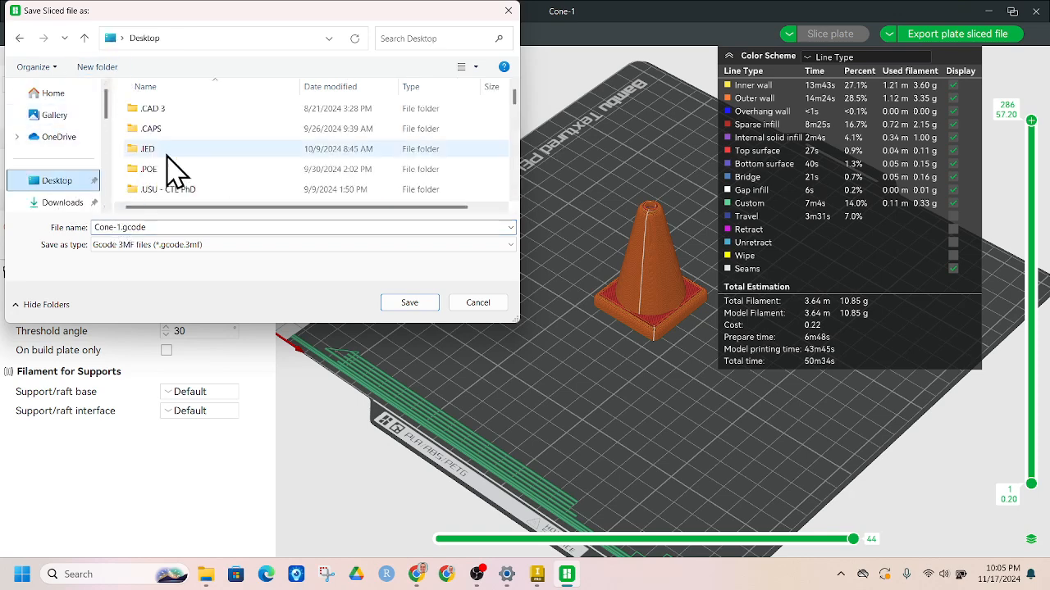
pyautogui.click(66, 204)
pyautogui.click(194, 223)
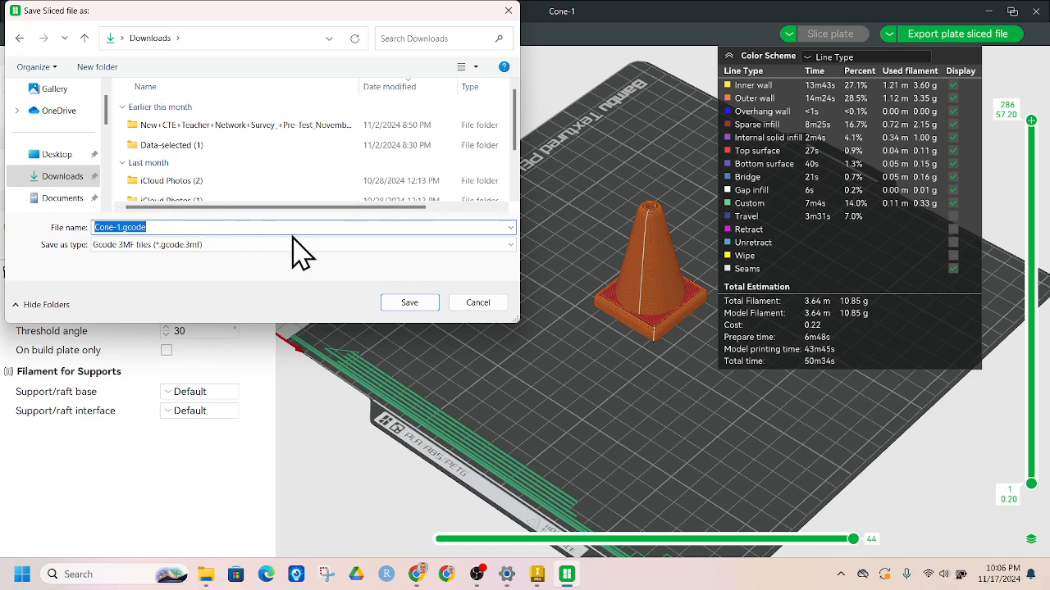
pyautogui.click(414, 305)
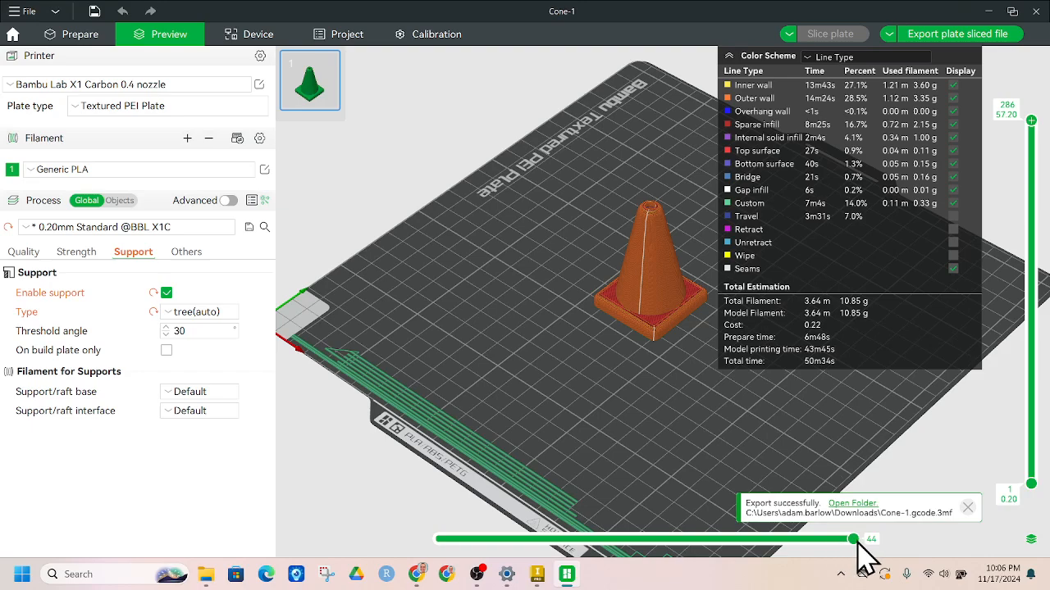
# Scrub through the top layer's toolpath moves, then raise the lower layer handle to show only the upper layers.
pyautogui.moveTo(849, 539); pyautogui.dragTo(761, 542)
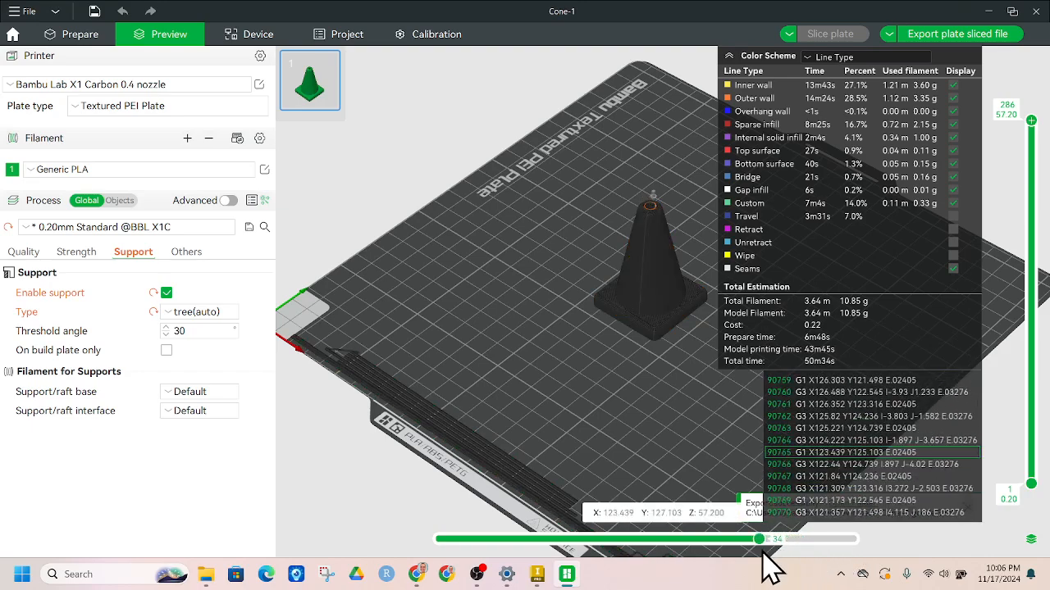
pyautogui.scroll(1, 669, 212)
pyautogui.scroll(3, 669, 212)
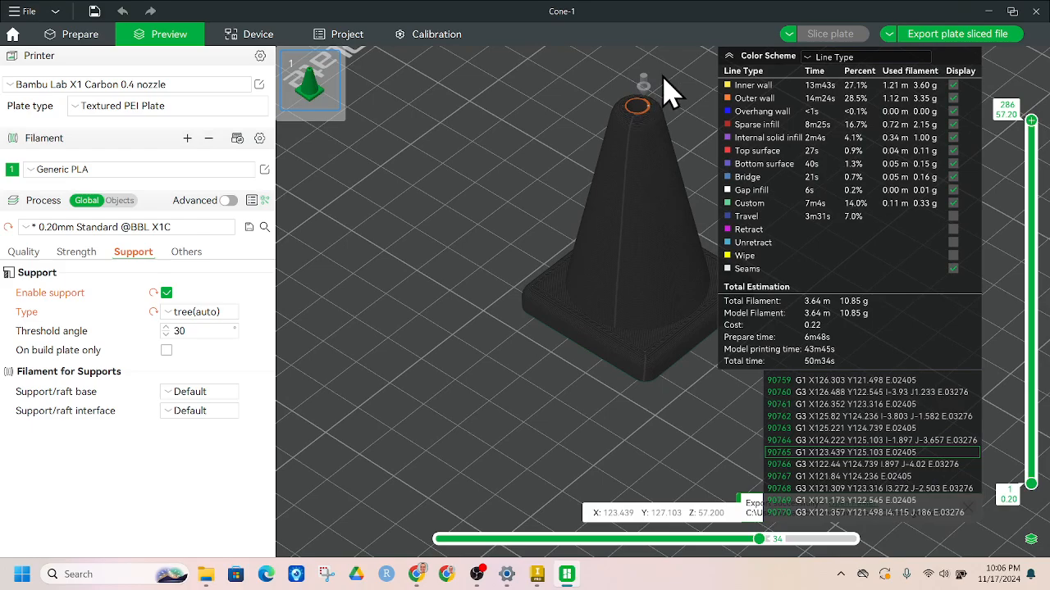
pyautogui.moveTo(663, 87); pyautogui.dragTo(625, 141)
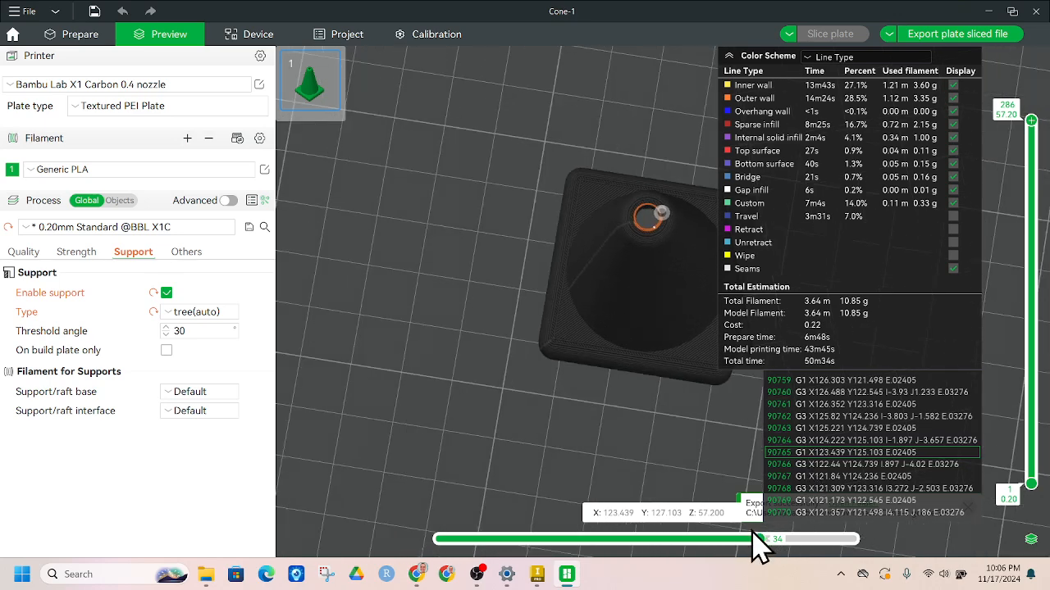
pyautogui.moveTo(758, 538); pyautogui.dragTo(455, 533)
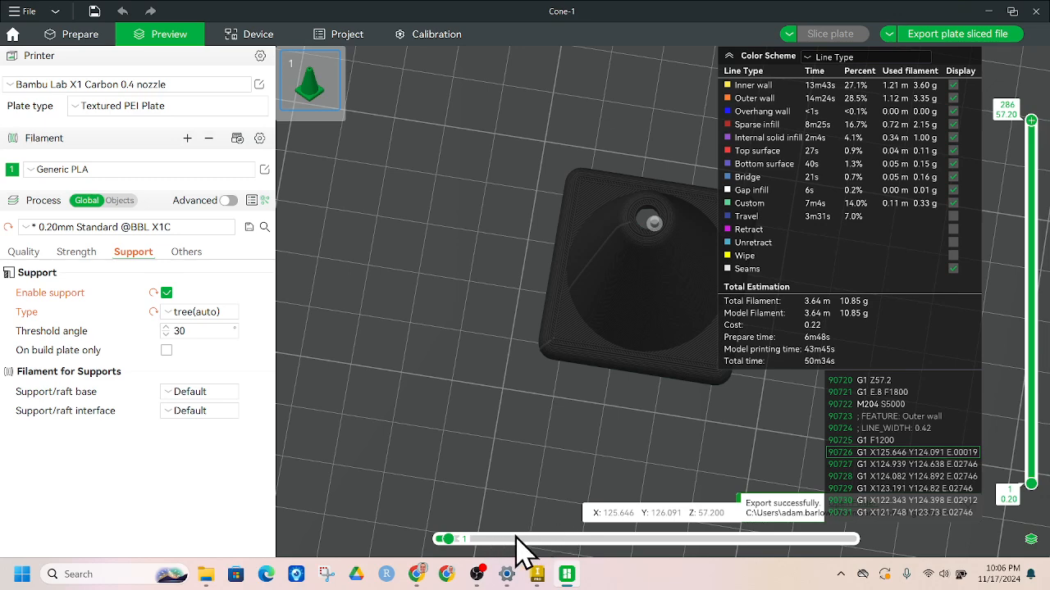
pyautogui.moveTo(480, 541); pyautogui.dragTo(567, 563)
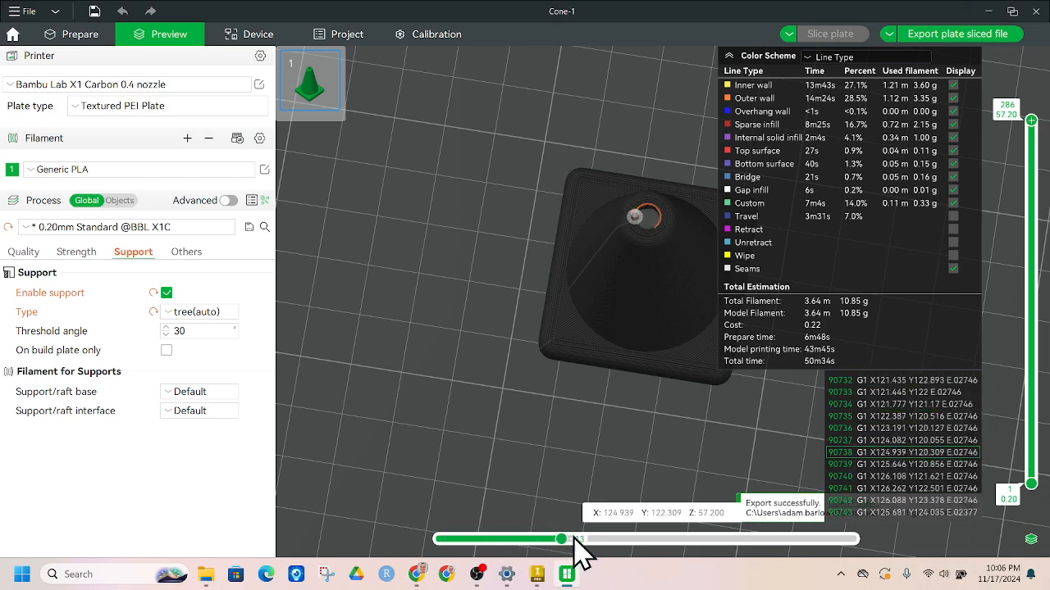
pyautogui.moveTo(1032, 485); pyautogui.dragTo(1030, 202)
pyautogui.moveTo(948, 393); pyautogui.dragTo(882, 388)
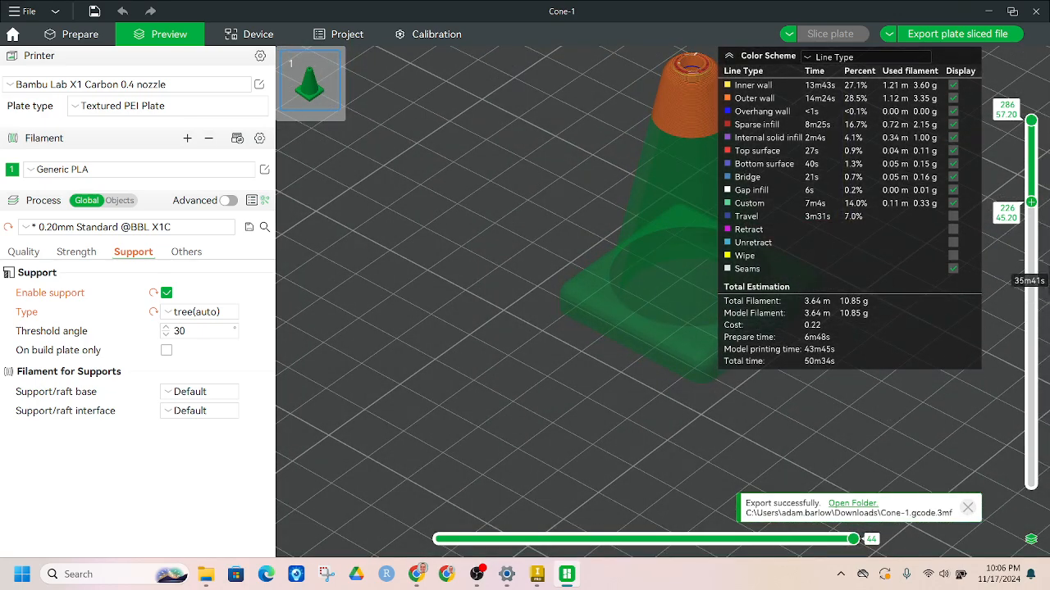
# Show only the cone's first two layers and scrub through their toolpath moves.
pyautogui.moveTo(1031, 202); pyautogui.dragTo(1035, 512)
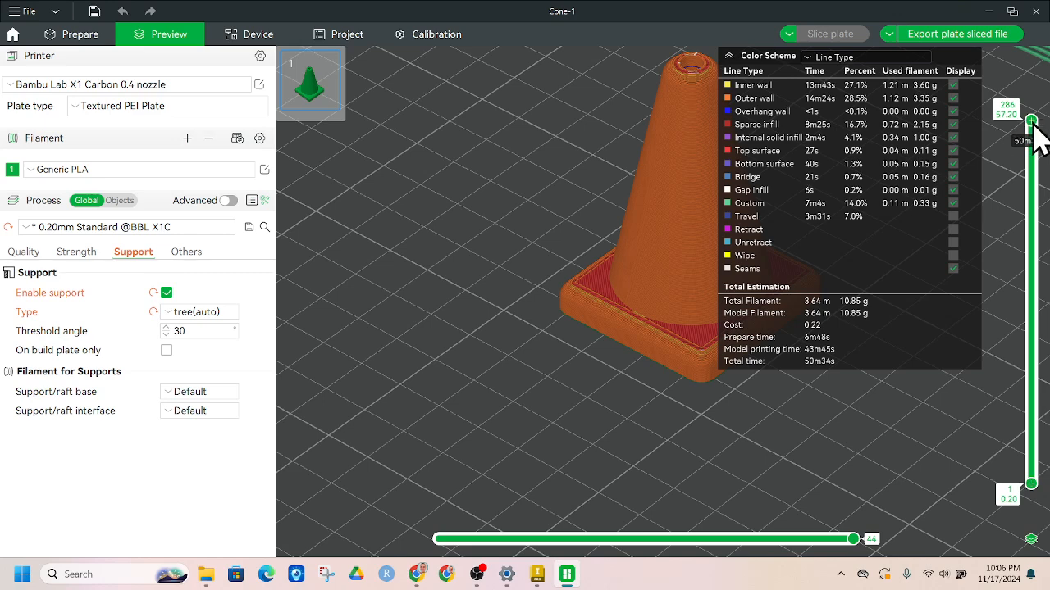
pyautogui.moveTo(1033, 123); pyautogui.dragTo(1042, 457)
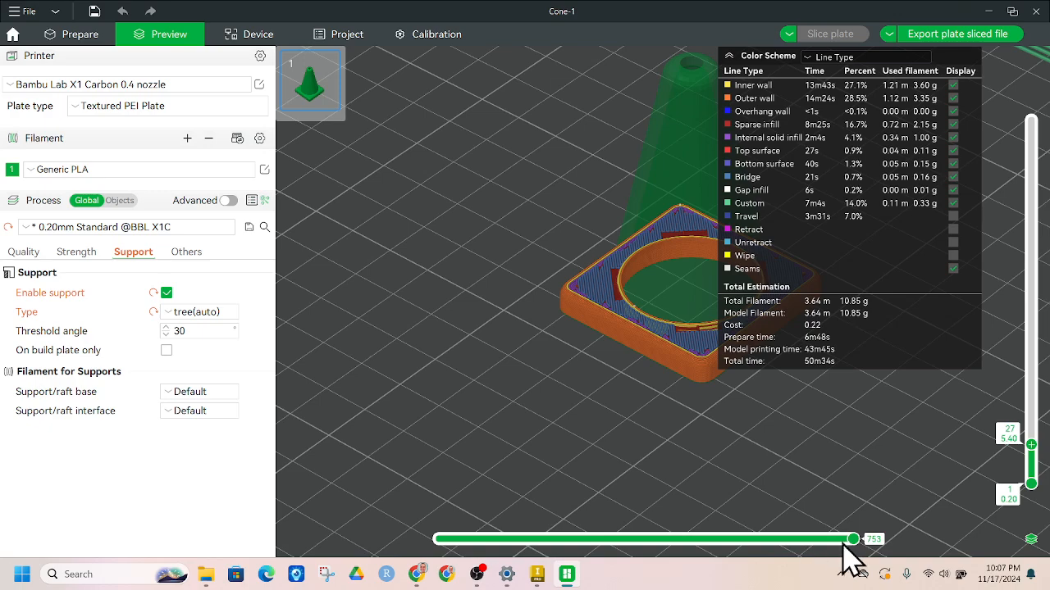
pyautogui.moveTo(853, 544); pyautogui.dragTo(620, 566)
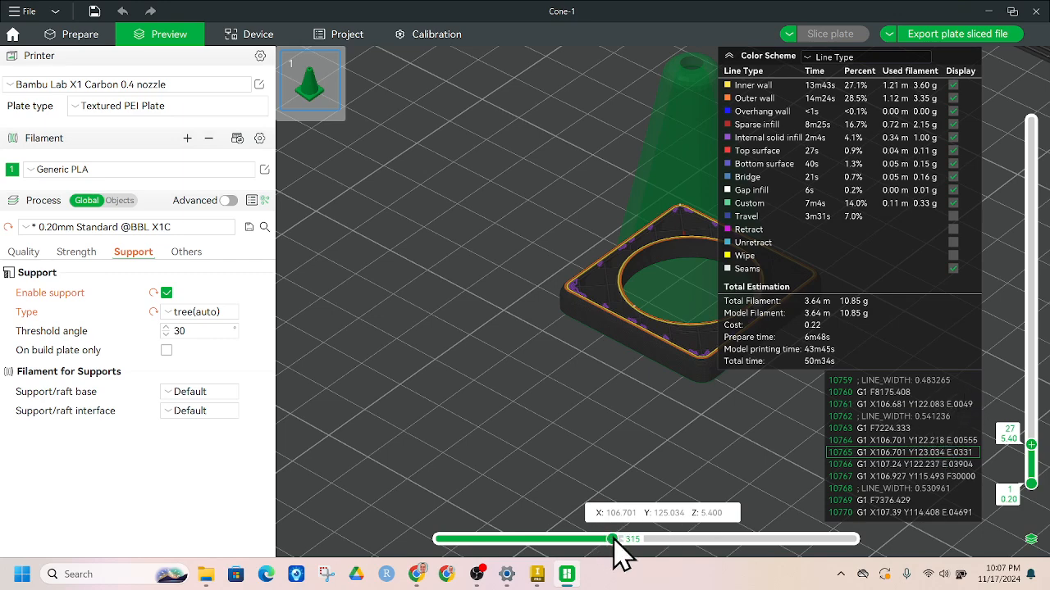
pyautogui.moveTo(614, 540); pyautogui.dragTo(843, 539)
# Restore the full 286-layer cone view, tilt the plate view, and bring OBS Studio forward.
pyautogui.moveTo(1032, 444); pyautogui.dragTo(1030, 118)
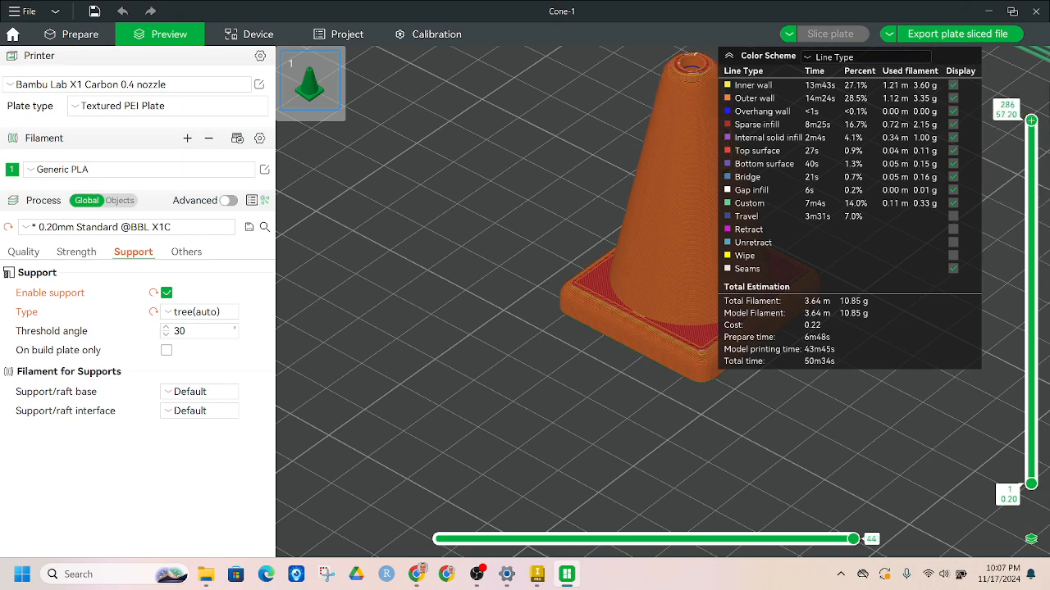
pyautogui.scroll(-10, 722, 449)
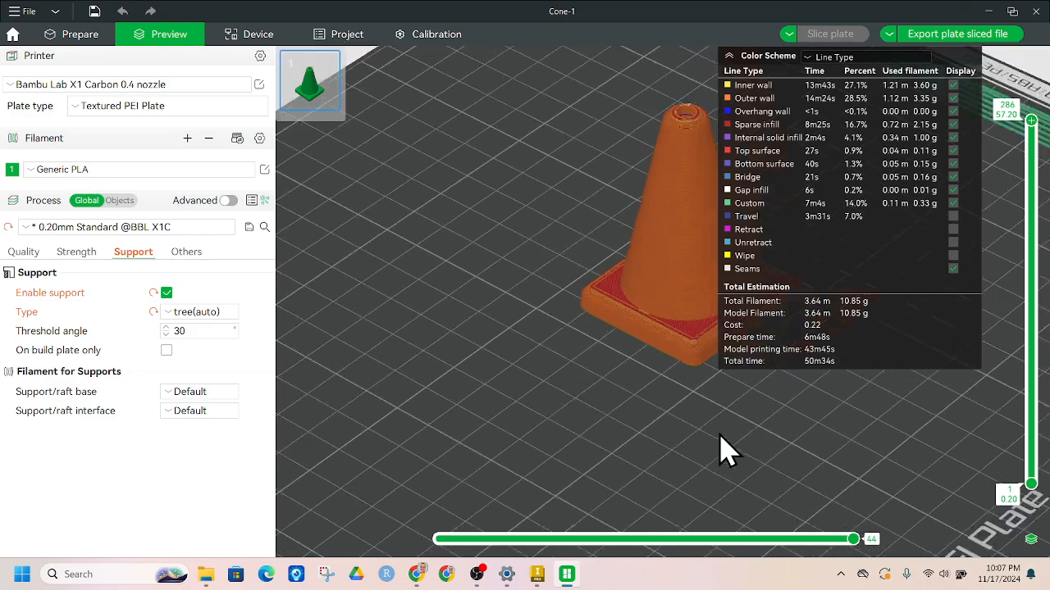
pyautogui.moveTo(722, 449); pyautogui.dragTo(509, 467)
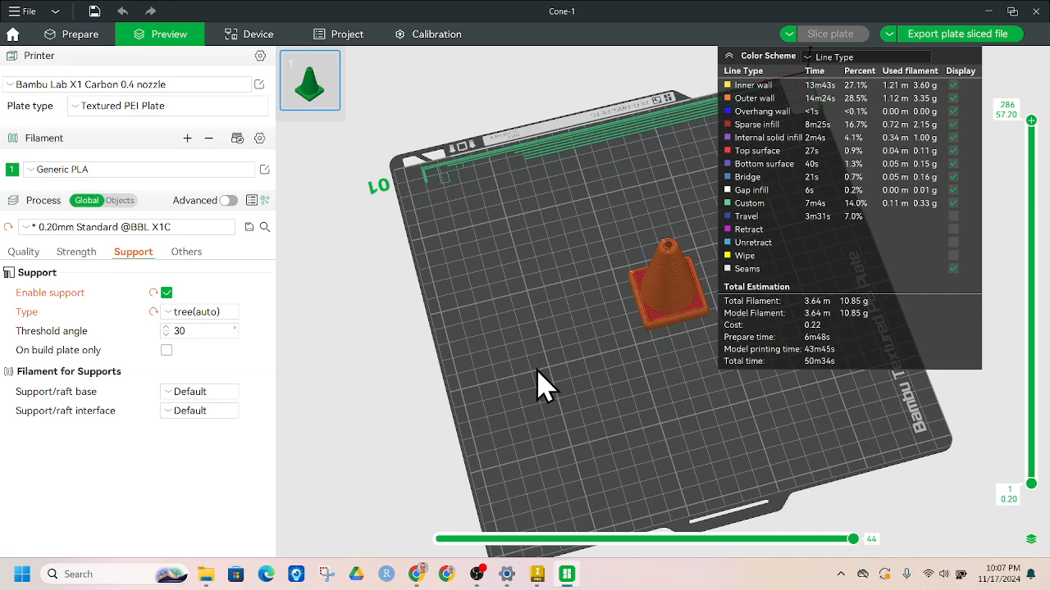
pyautogui.click(477, 574)
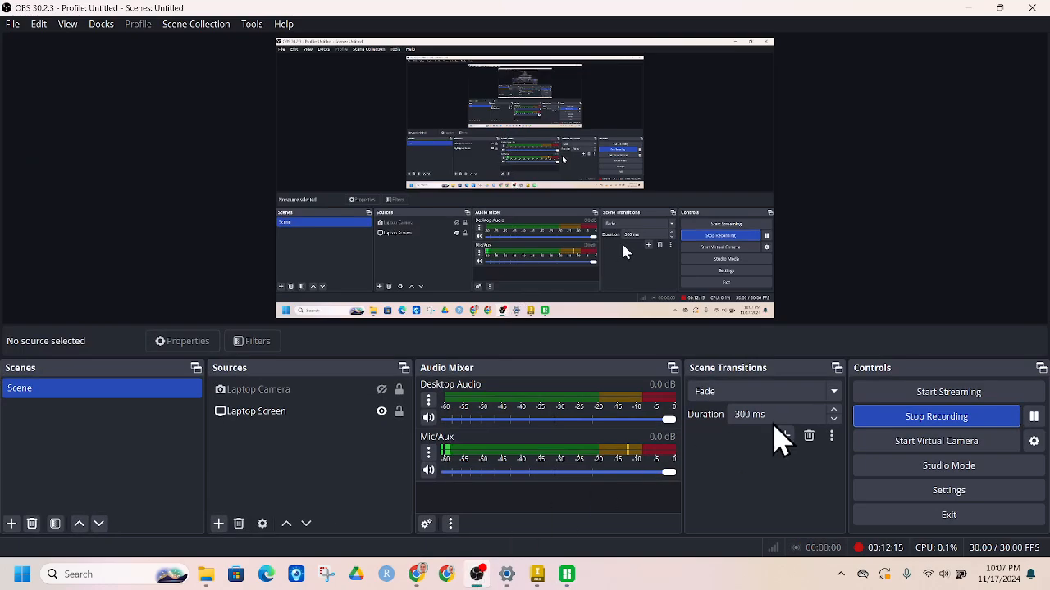